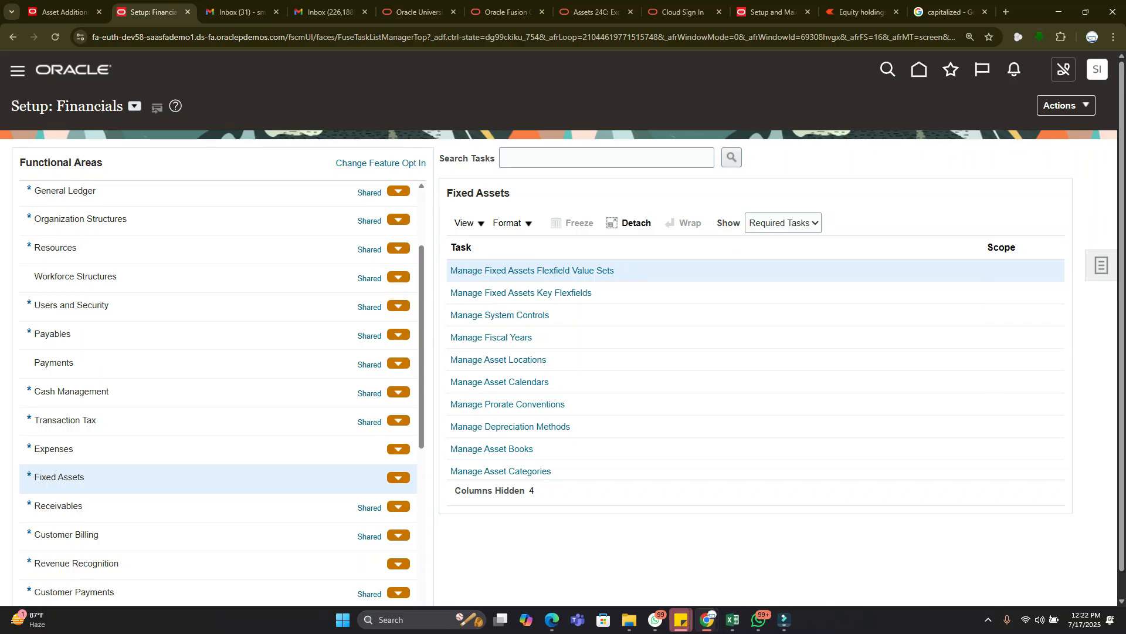
# Step: Switch to the Training workbook in Excel, widen column A on the Asset approval sheet and review the listed transactions and setup notes
pyautogui.moveTo(732, 620)
pyautogui.click(795, 558)
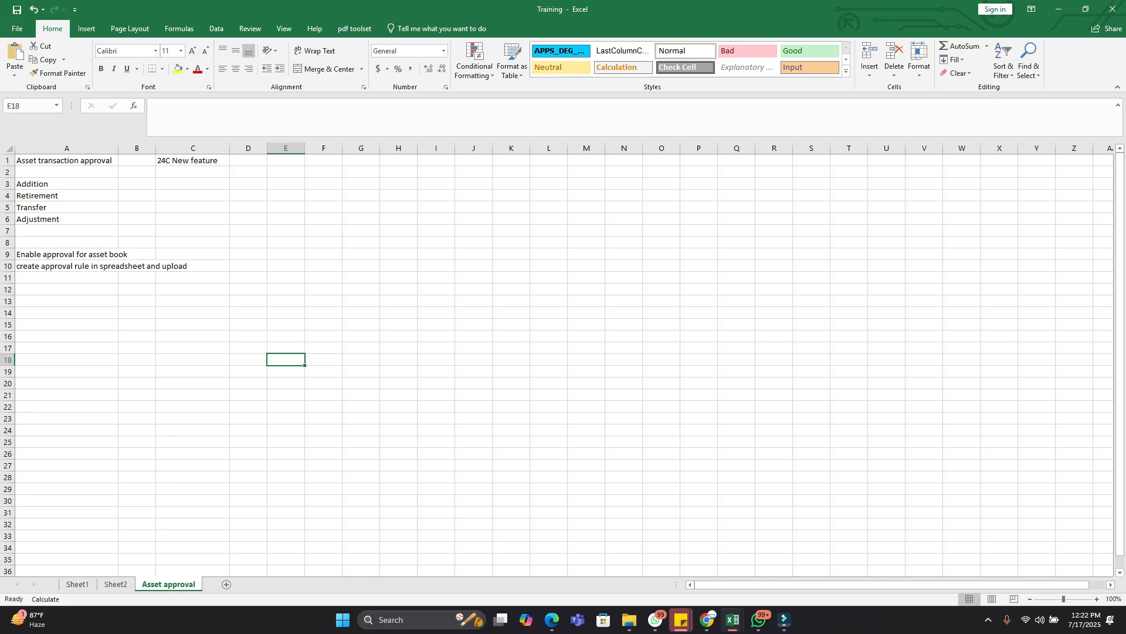
pyautogui.moveTo(118, 147); pyautogui.dragTo(162, 147)
pyautogui.click(88, 184)
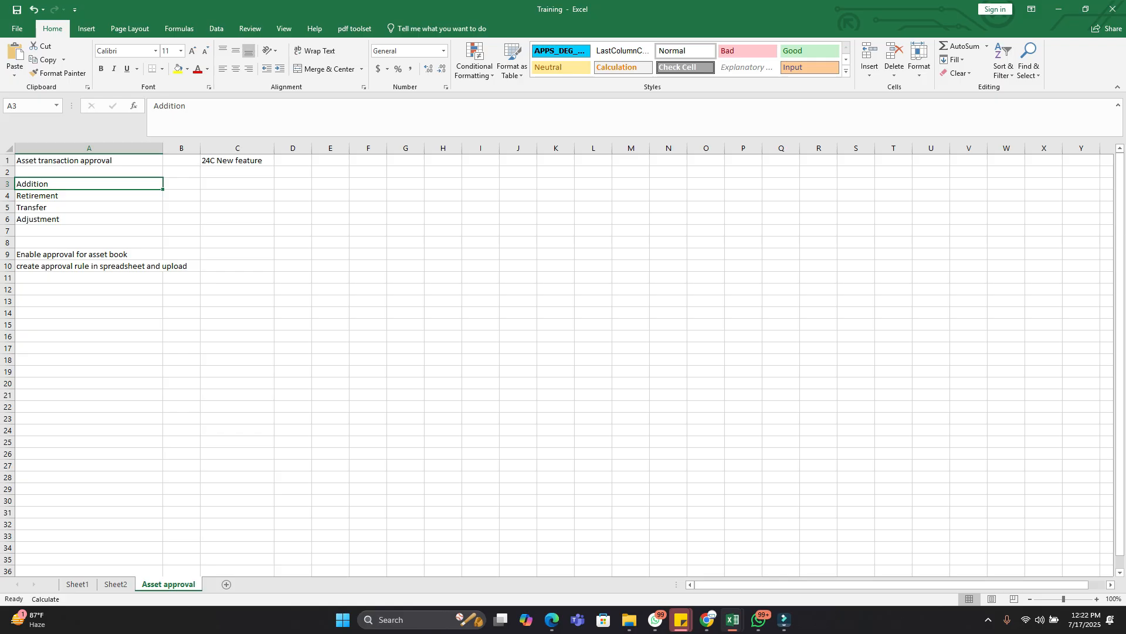
pyautogui.click(89, 254)
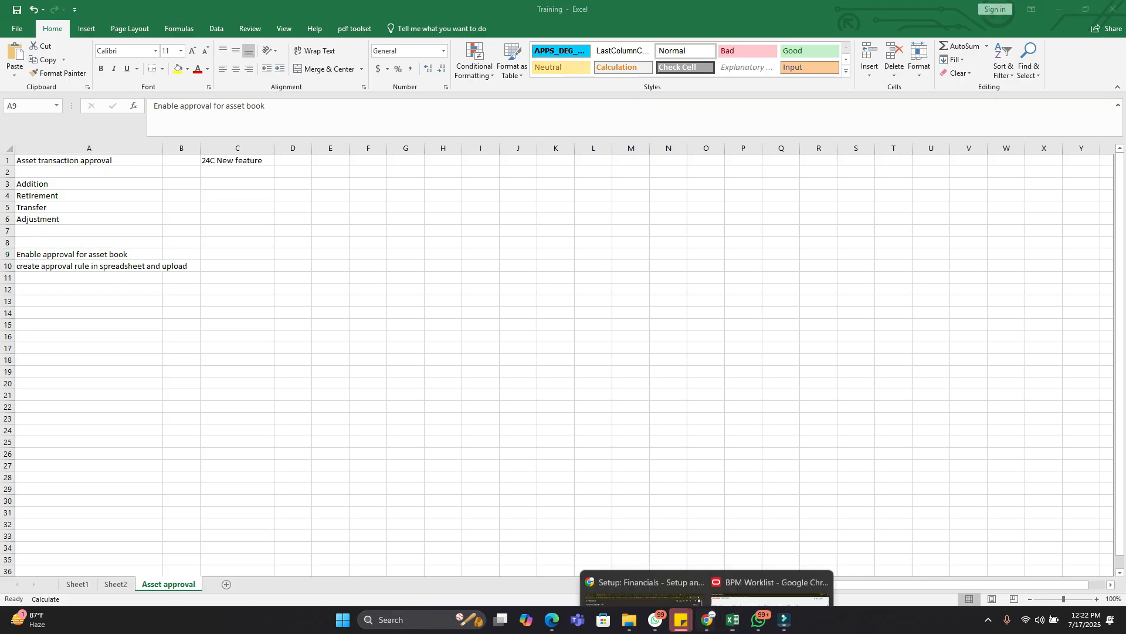
# Step: Return to Oracle in Chrome and, through Manage Asset Books, search for and open the US CORP book
pyautogui.click(642, 551)
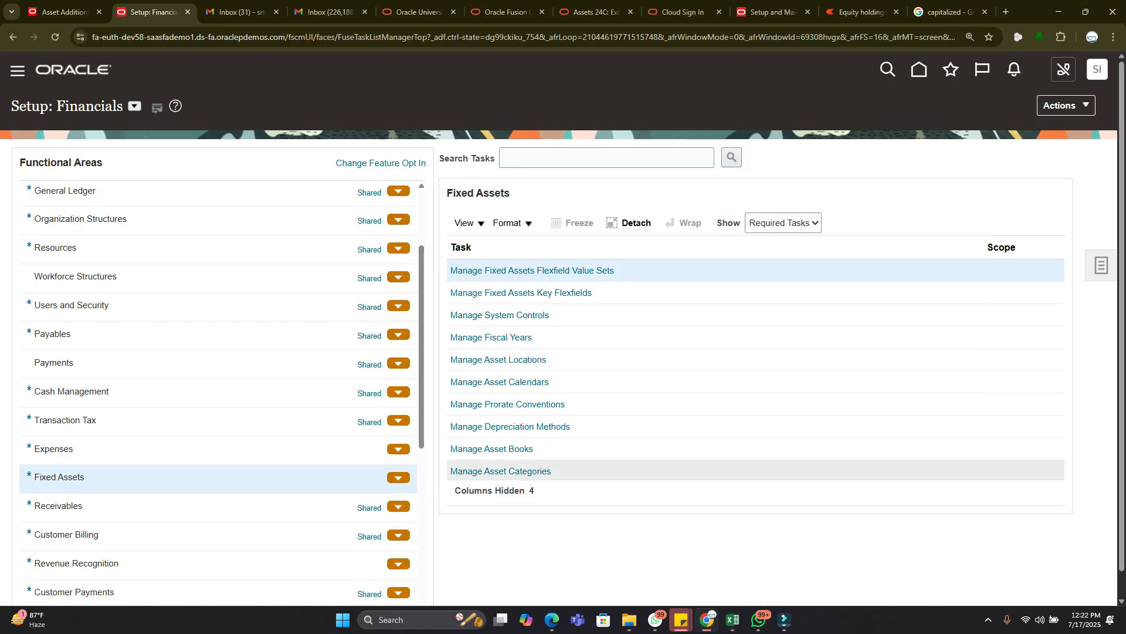
pyautogui.click(499, 450)
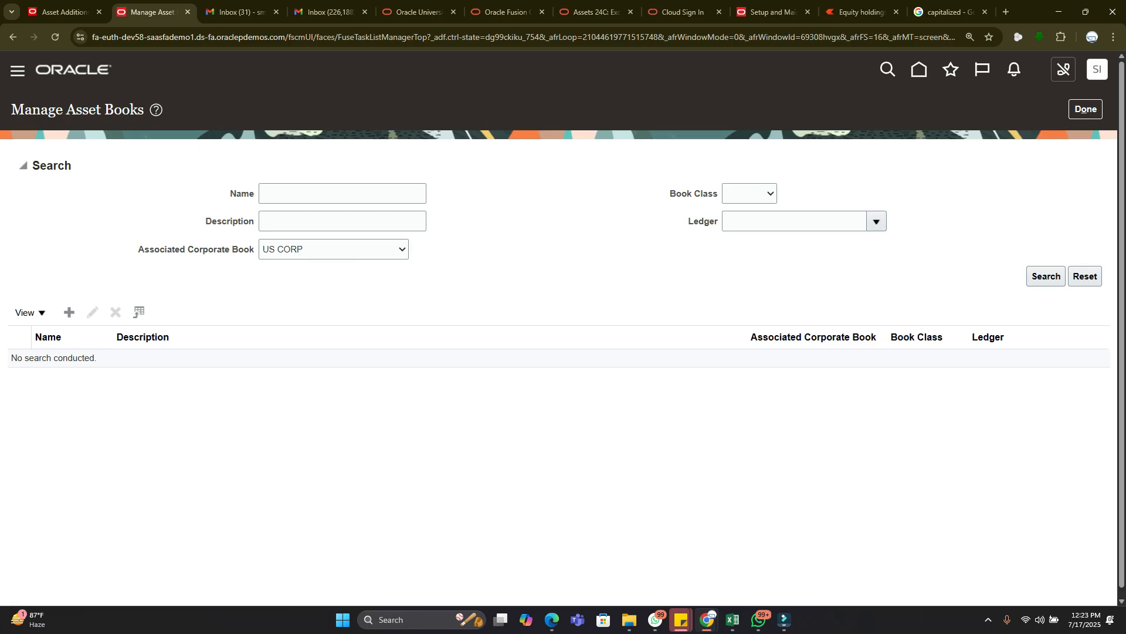
pyautogui.click(1046, 277)
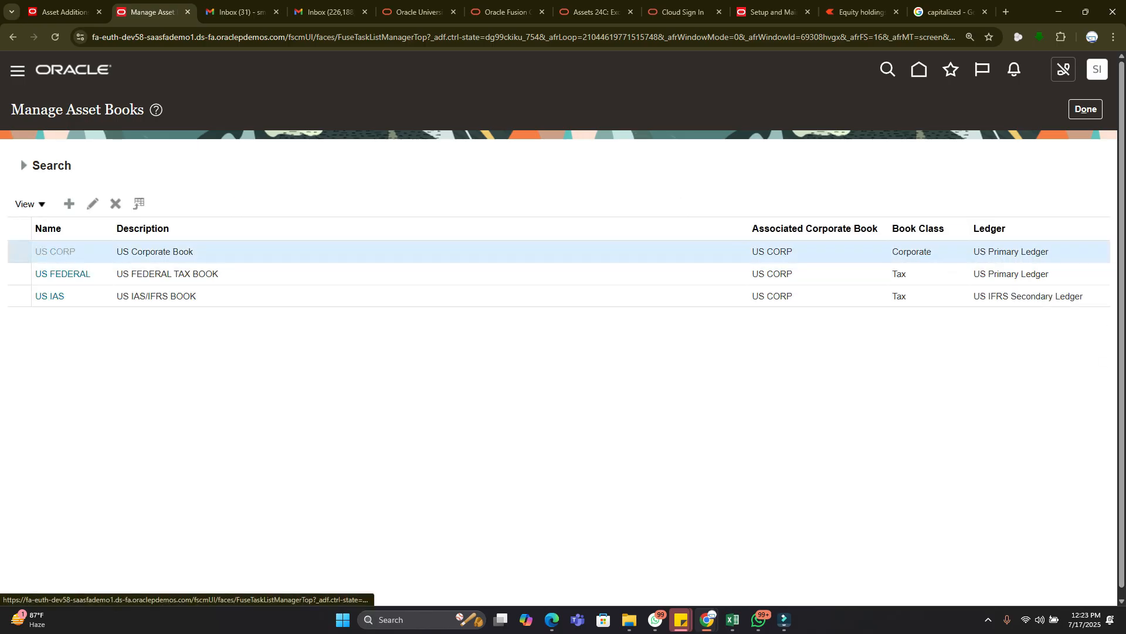
pyautogui.click(55, 252)
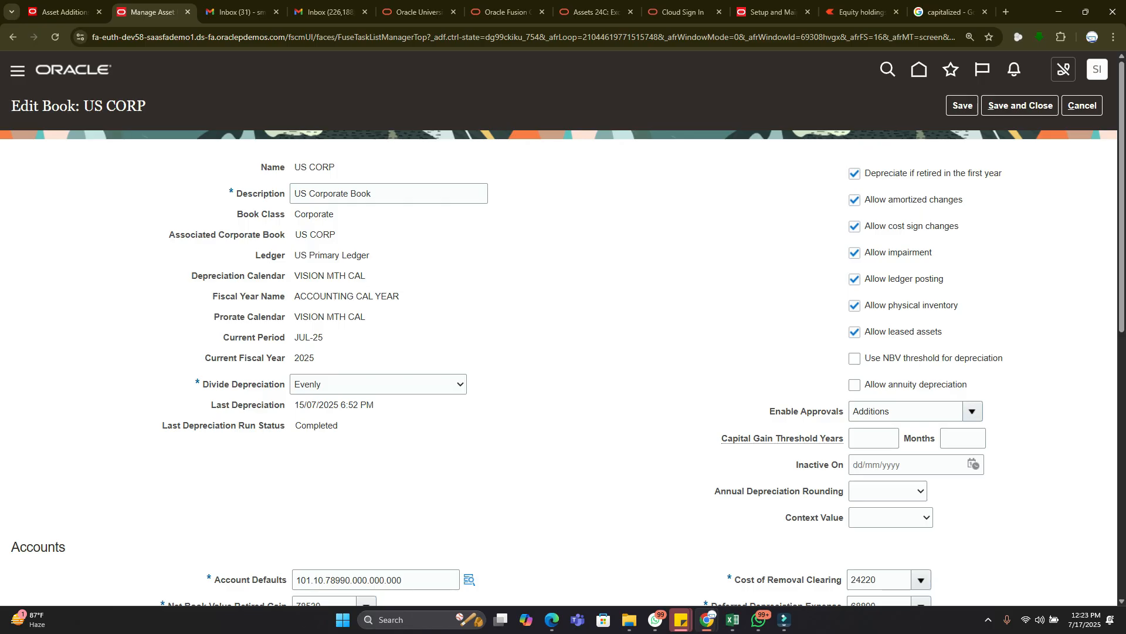
# Step: Examine the transaction types offered under Enable Approvals for the US CORP book
pyautogui.scroll(-1, 563, 329)
pyautogui.click(973, 352)
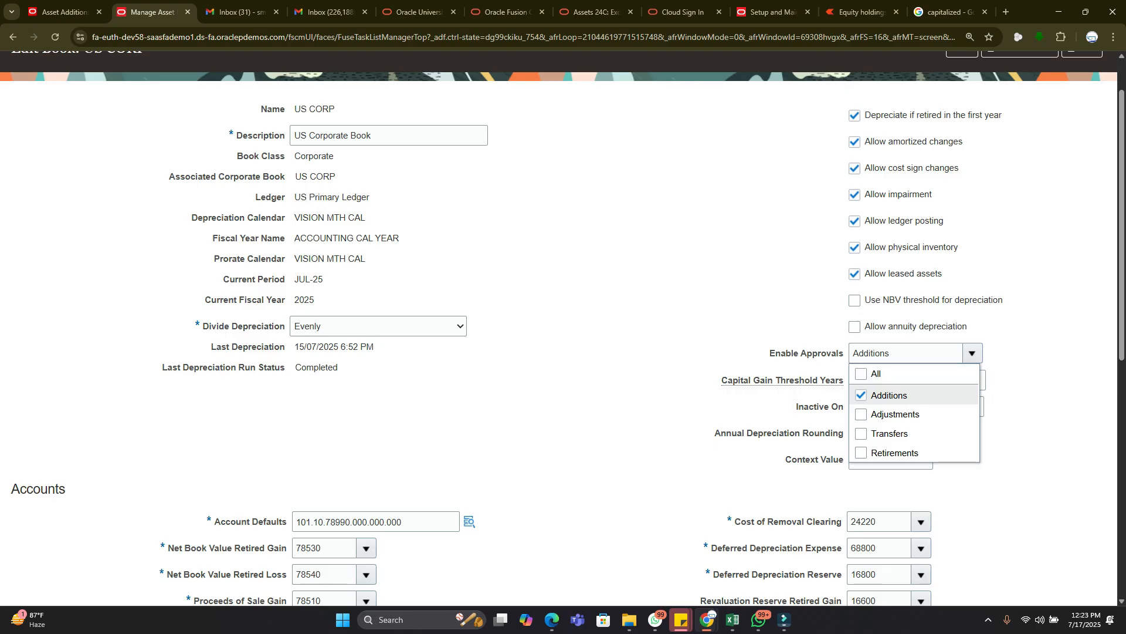
pyautogui.click(972, 353)
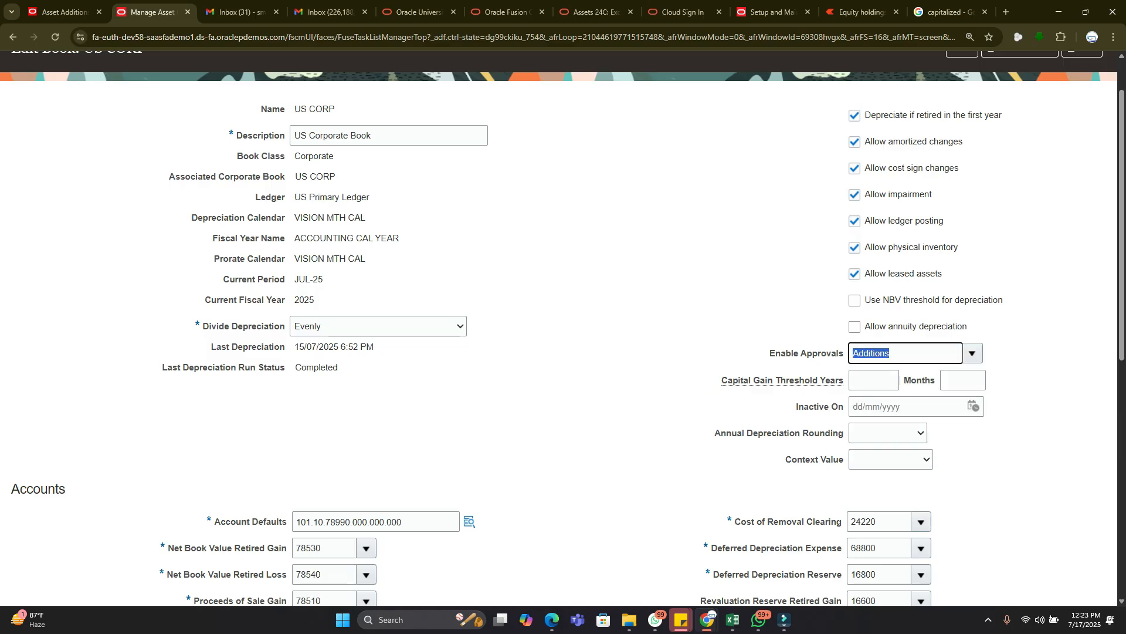
pyautogui.click(1028, 359)
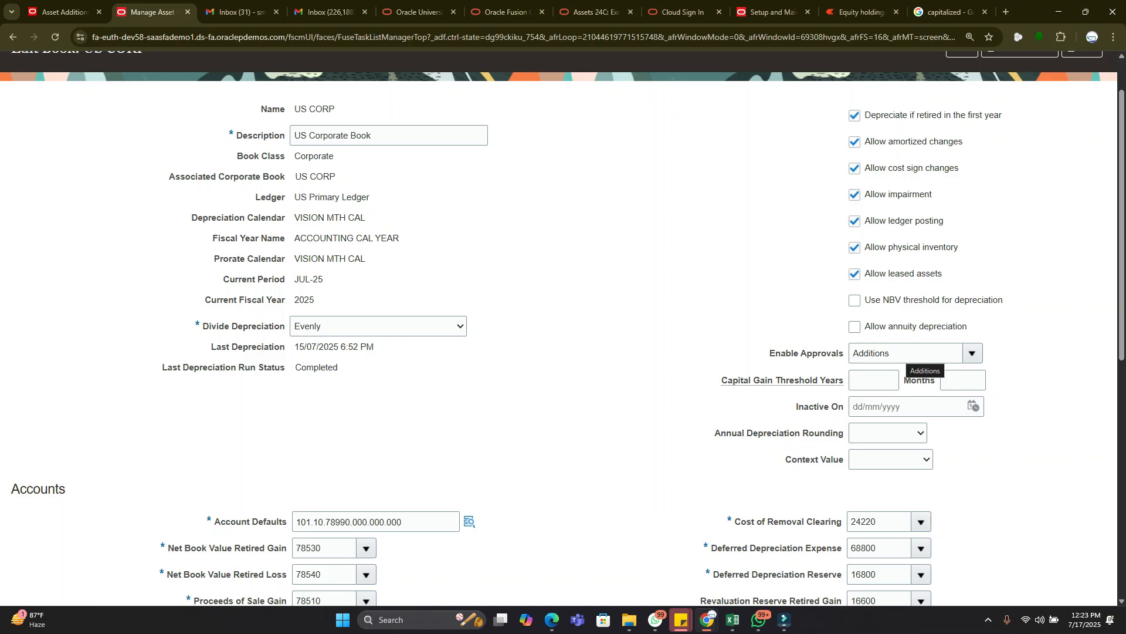
pyautogui.click(973, 353)
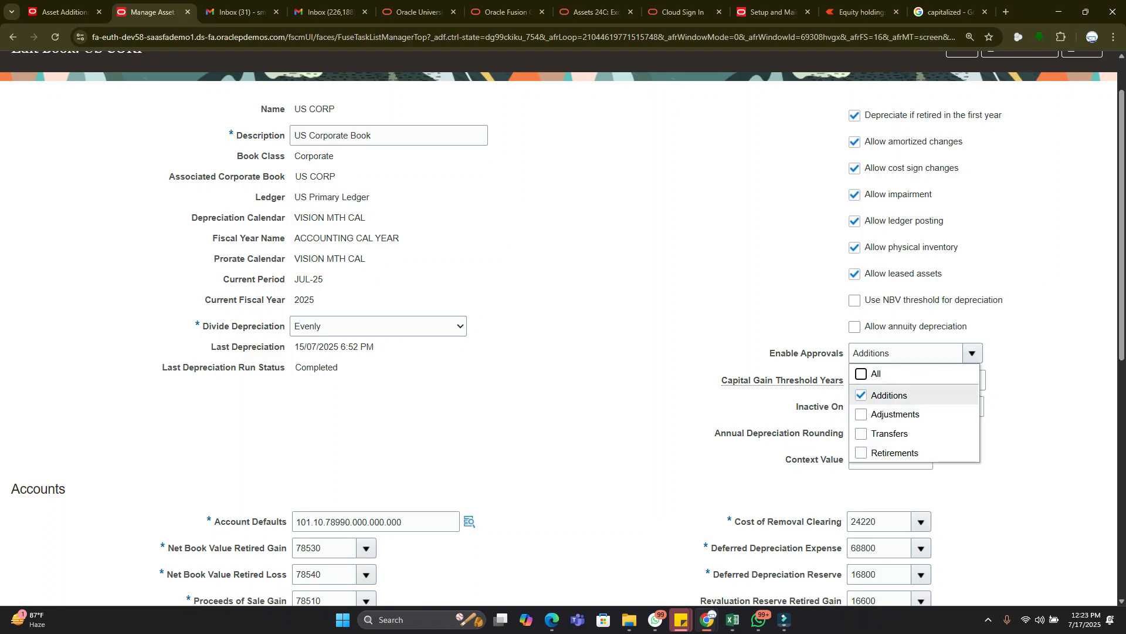
pyautogui.click(972, 353)
pyautogui.scroll(1, 972, 354)
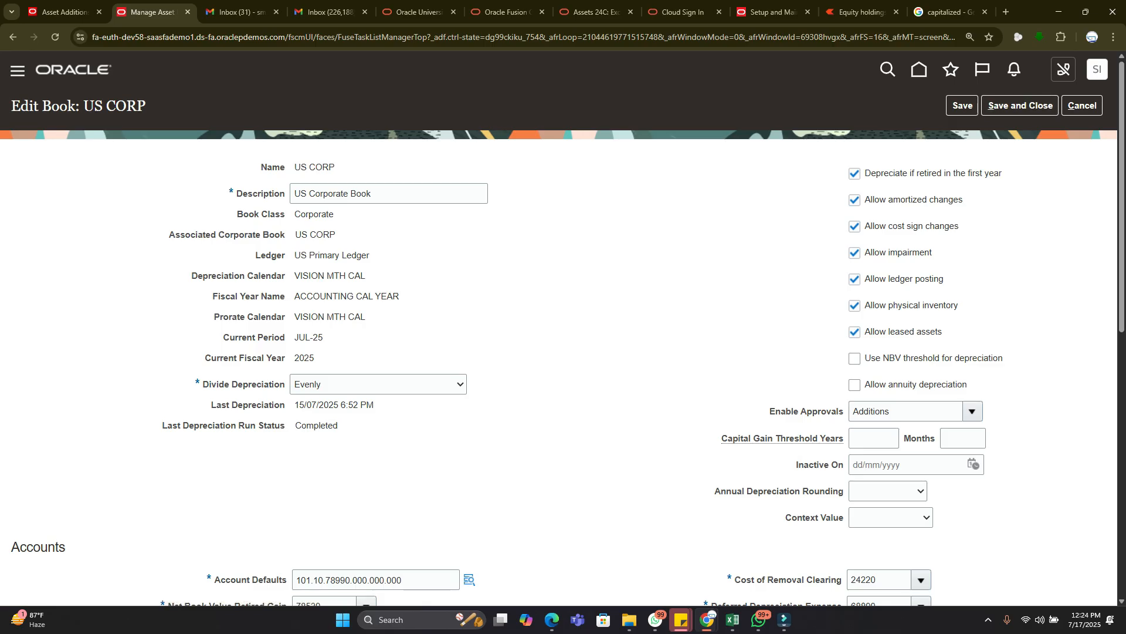
# Step: Save and close the US CORP book and return to the Financials setup page
pyautogui.moveTo(295, 167); pyautogui.dragTo(336, 168)
pyautogui.click(1020, 106)
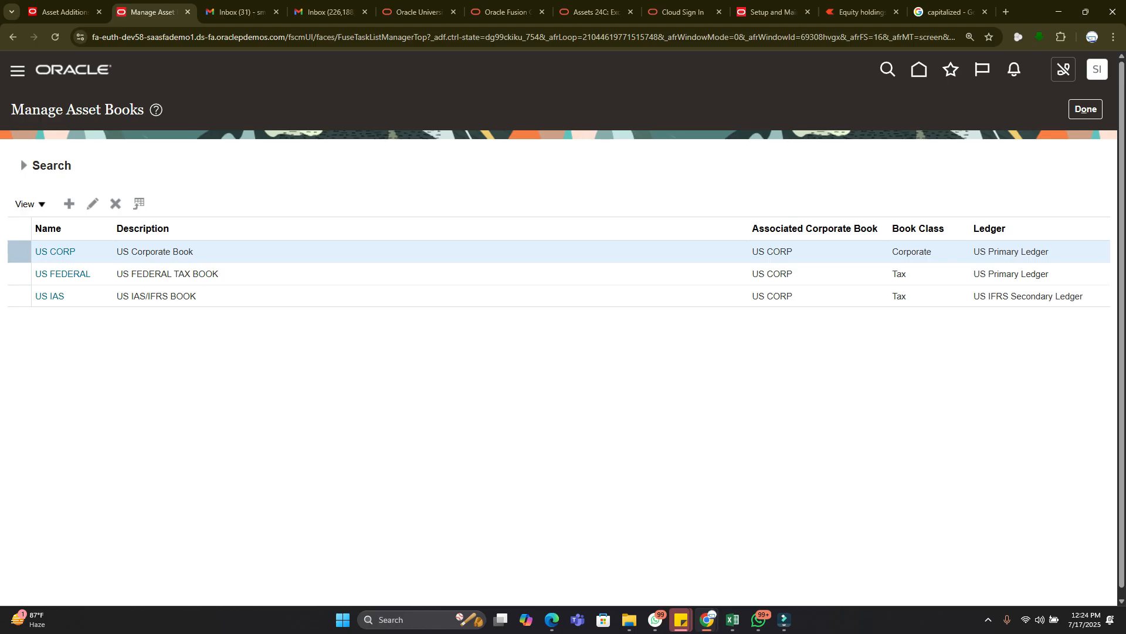
pyautogui.click(1086, 109)
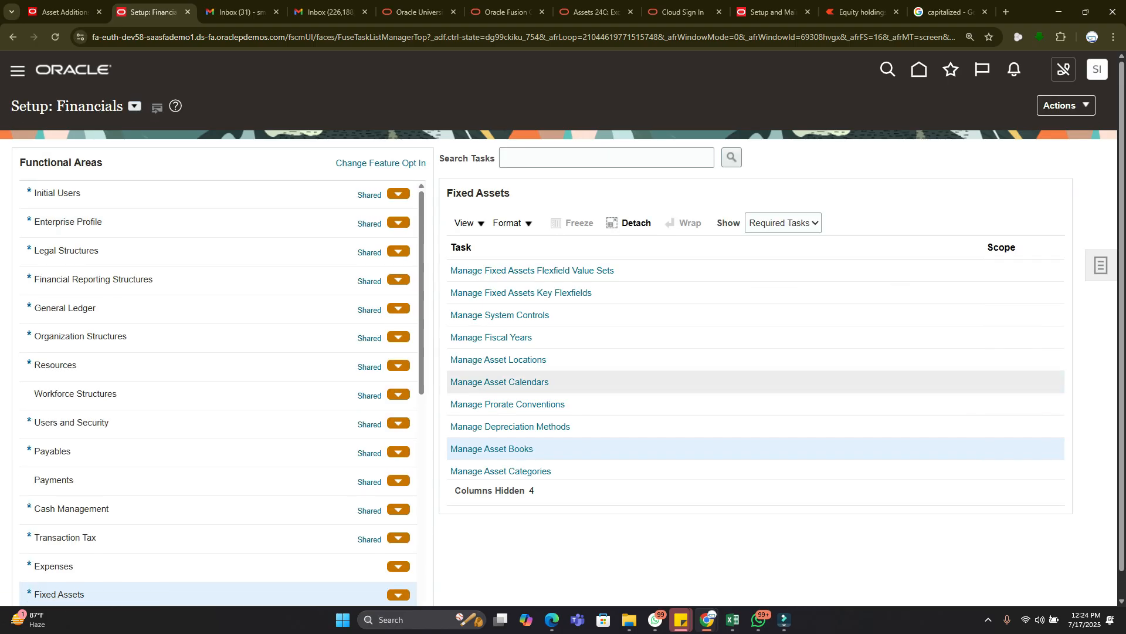
# Step: Open the setup task search and search for "%workflow%spreadsheet%"
pyautogui.click(1101, 265)
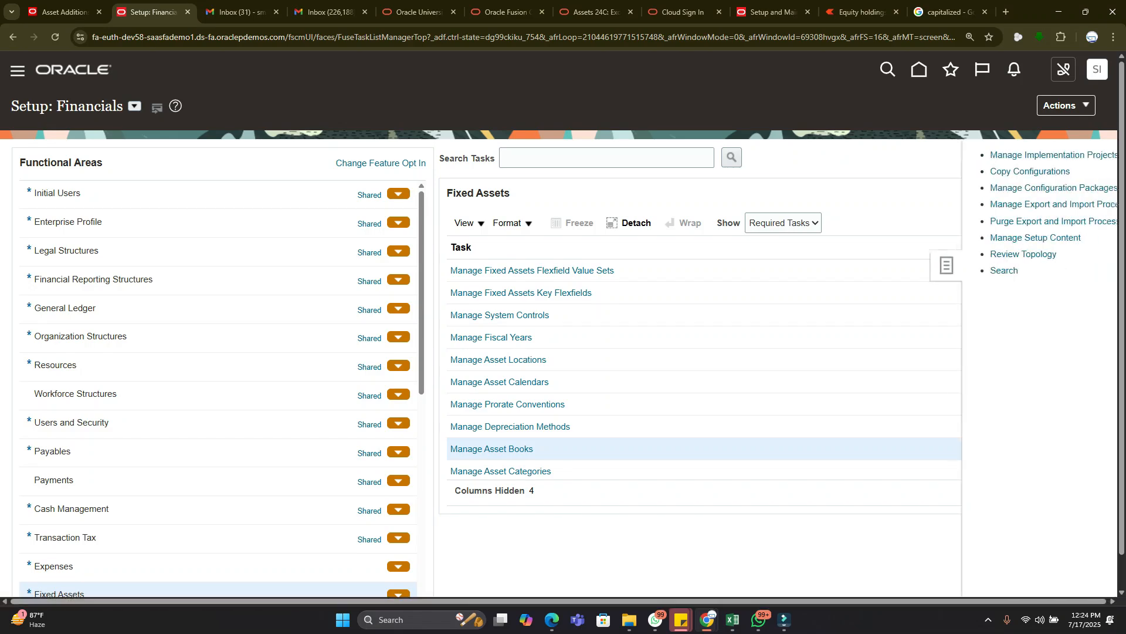
pyautogui.click(970, 270)
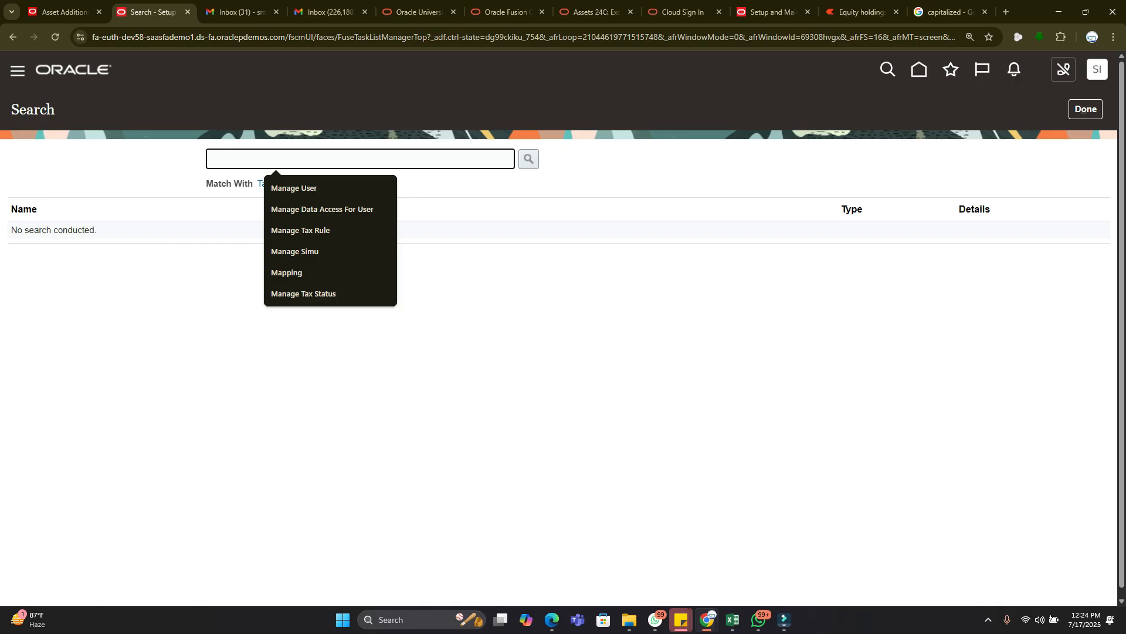
pyautogui.write('%Work')
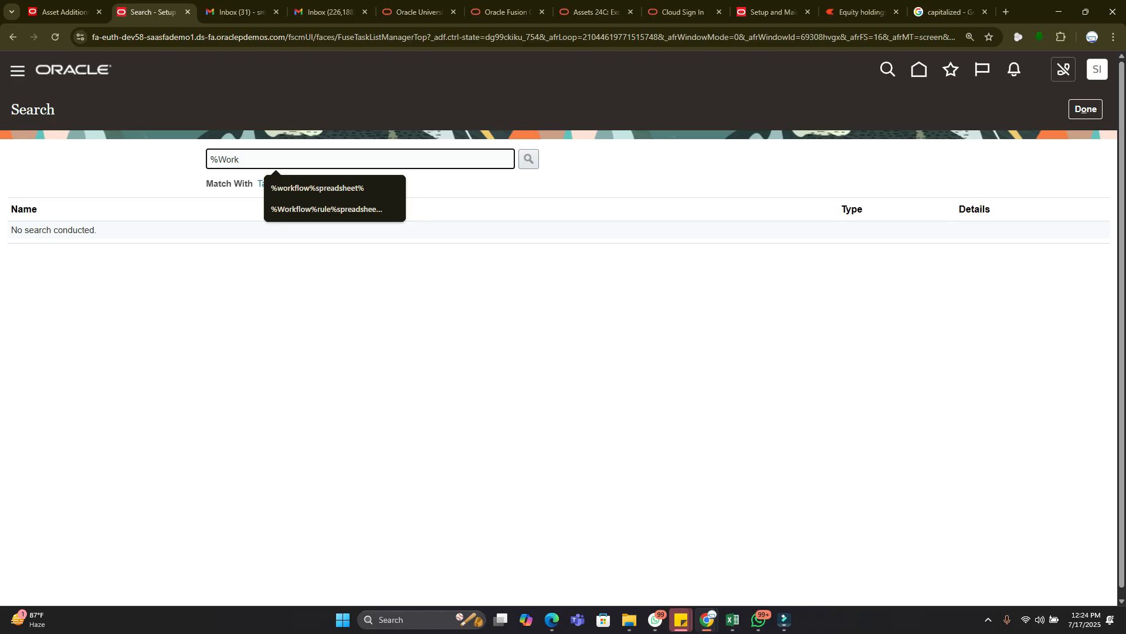
pyautogui.press('Down')
pyautogui.press('Return')
pyautogui.click(529, 159)
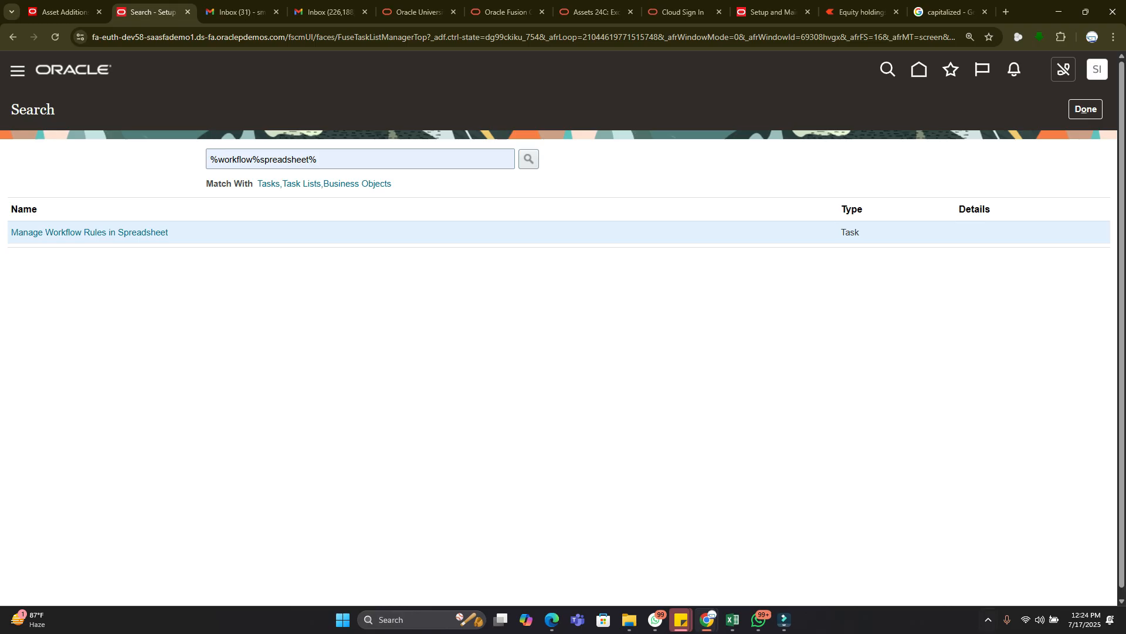
# Step: Open the Manage Workflow Rules in Spreadsheet task
pyautogui.click(988, 620)
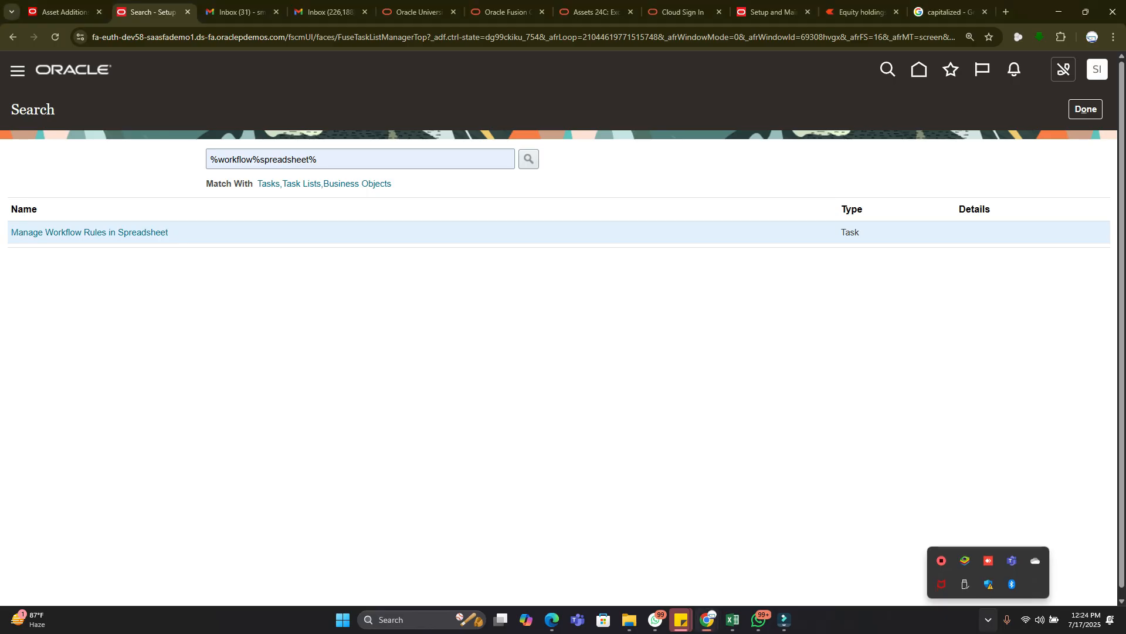
pyautogui.press('Escape')
pyautogui.click(89, 232)
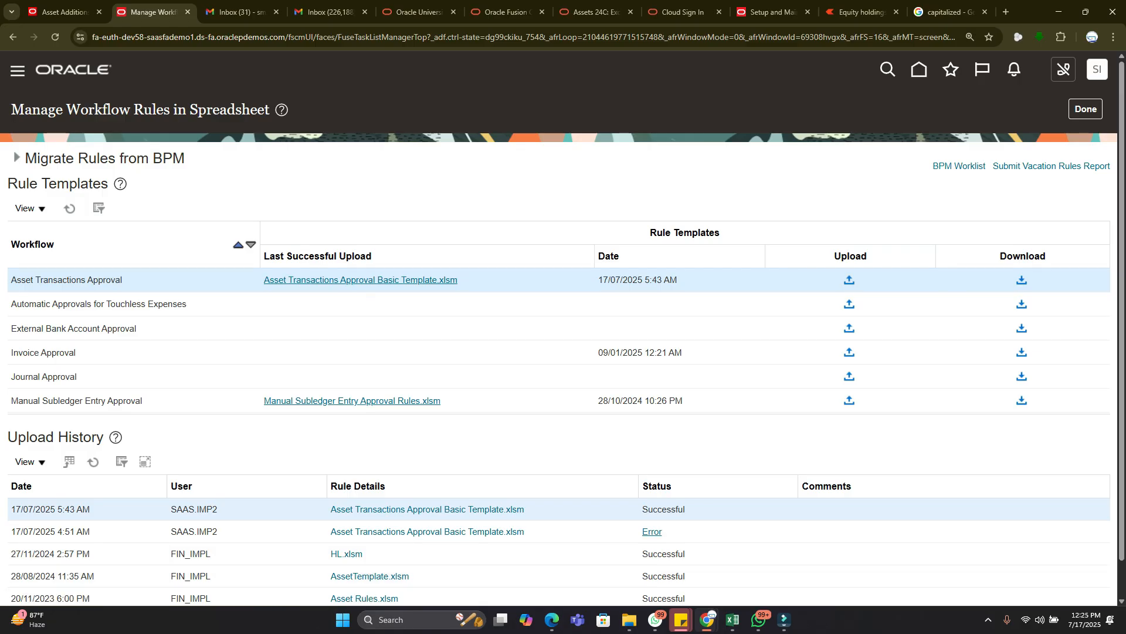
# Step: Switch to the Asset Transactions Approval Basic Template workbook in Excel
pyautogui.click(629, 620)
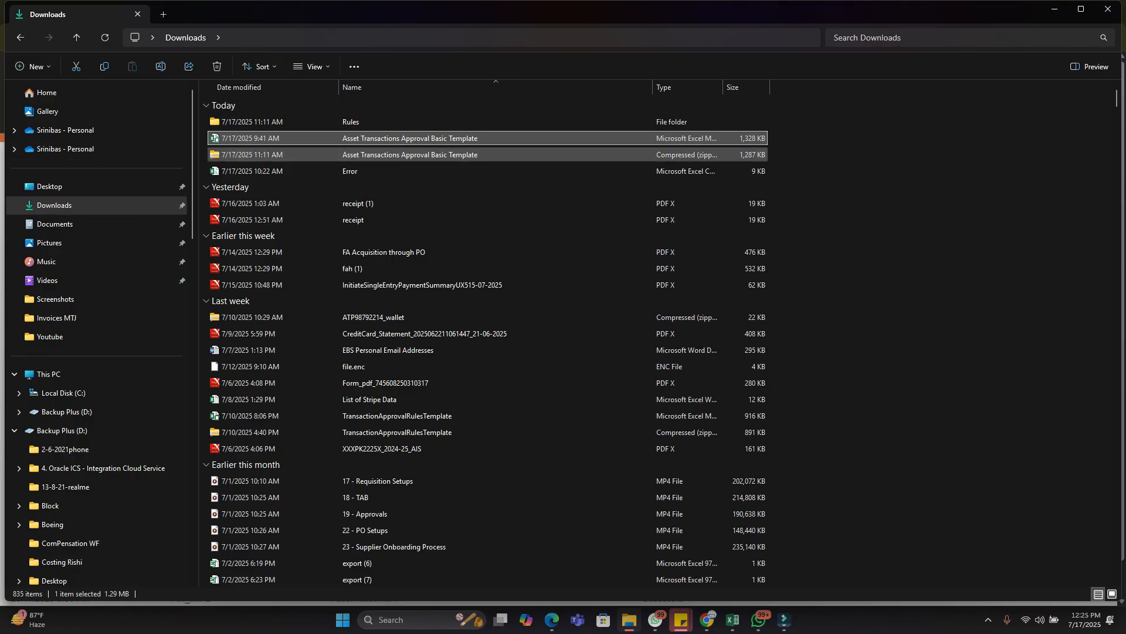
pyautogui.click(733, 620)
pyautogui.click(368, 312)
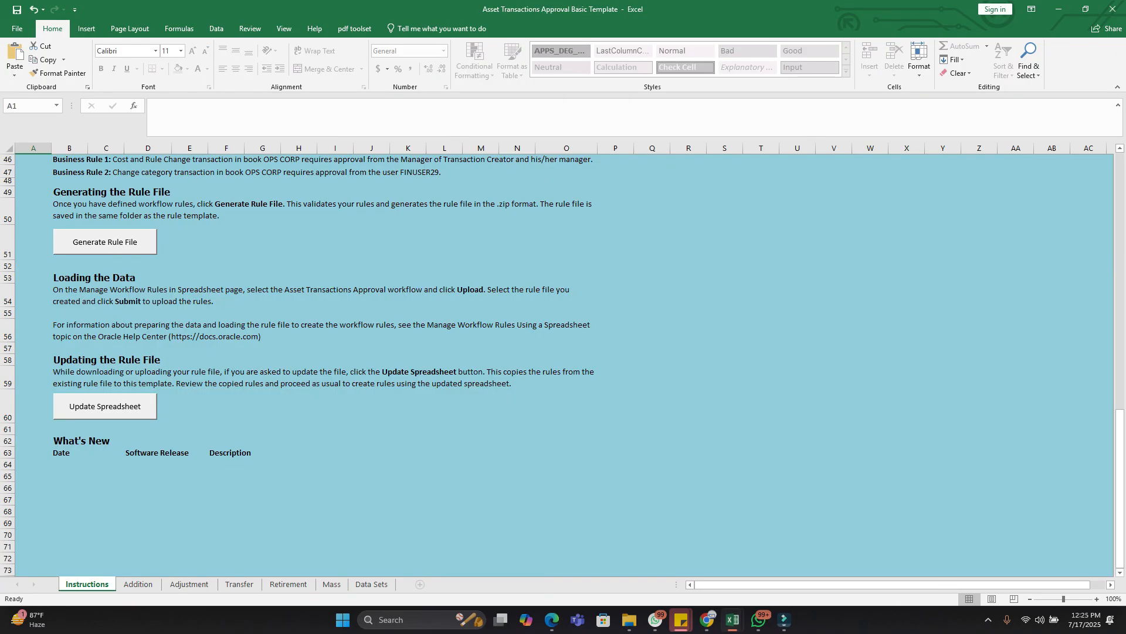
# Step: Read through the template's Instructions sheet, including the sample business rules and the rule file generation and loading guidance
pyautogui.scroll(11, 563, 364)
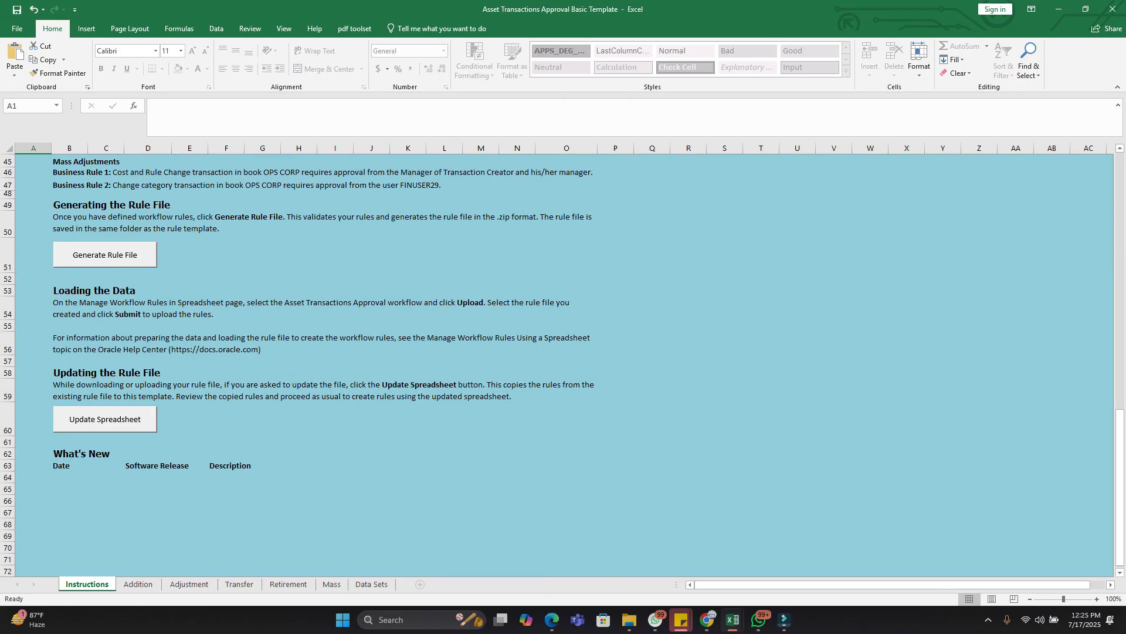
pyautogui.scroll(4, 563, 363)
pyautogui.scroll(-12, 563, 364)
pyautogui.scroll(-1, 563, 363)
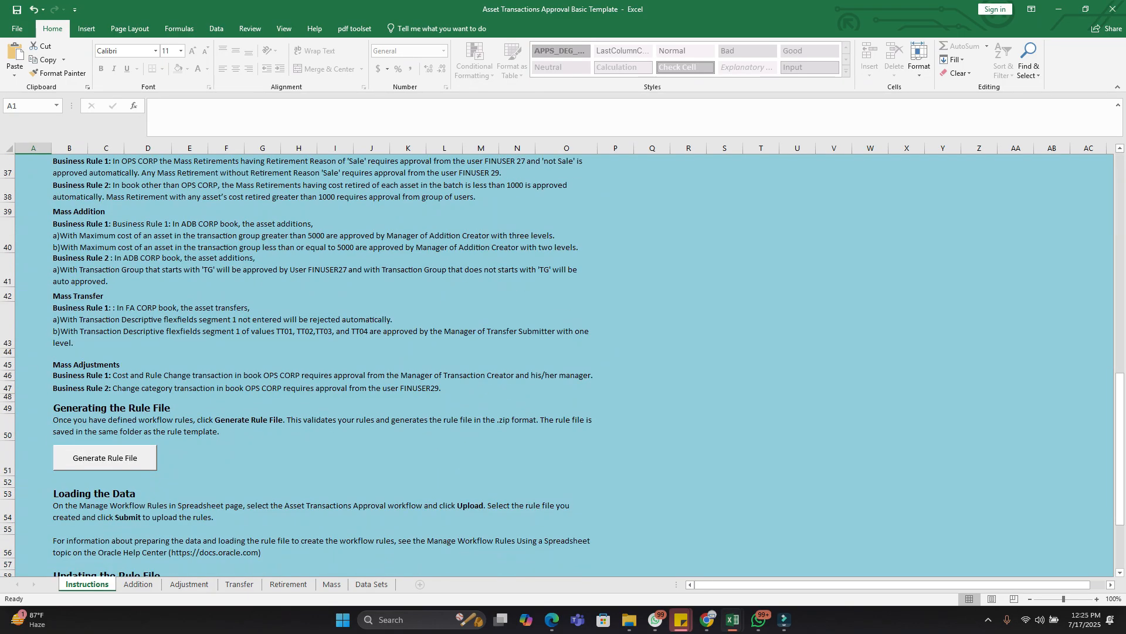
pyautogui.scroll(4, 563, 364)
pyautogui.scroll(-4, 563, 364)
# Step: Review the sample rules on the Addition, Adjustment, Transfer, Retirement and Mass sheets
pyautogui.click(139, 584)
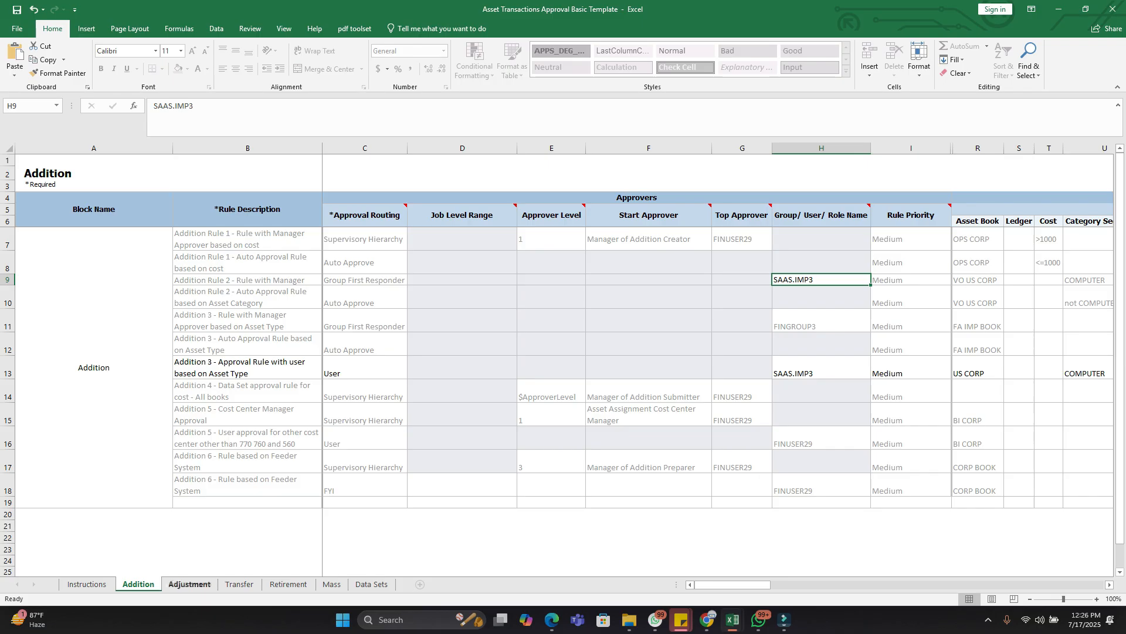
pyautogui.click(189, 584)
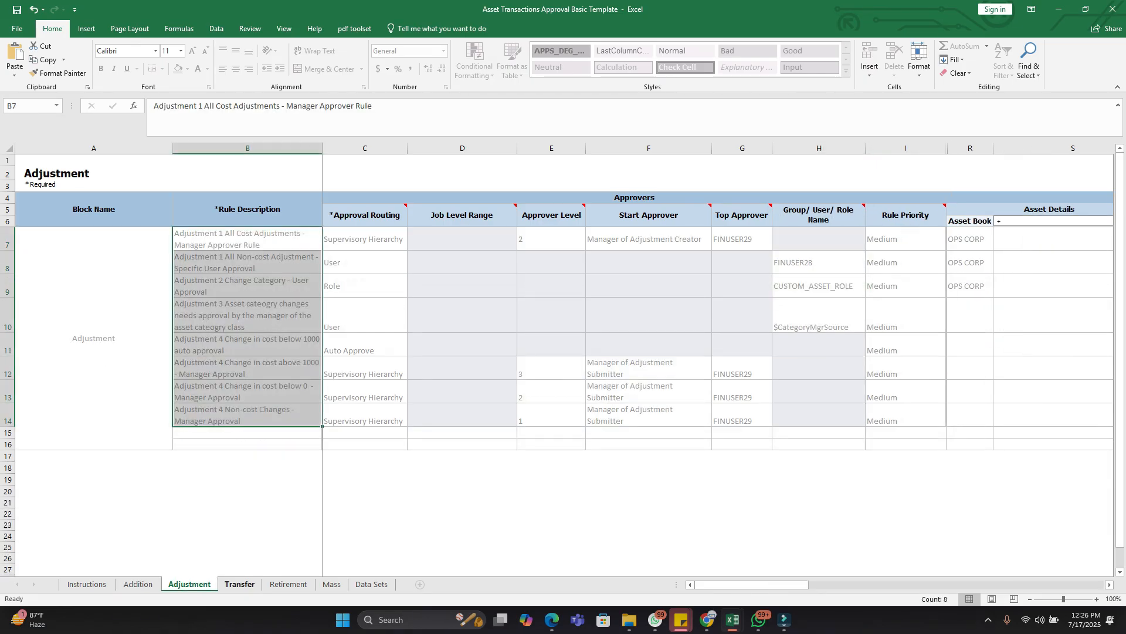
pyautogui.click(239, 585)
pyautogui.click(288, 584)
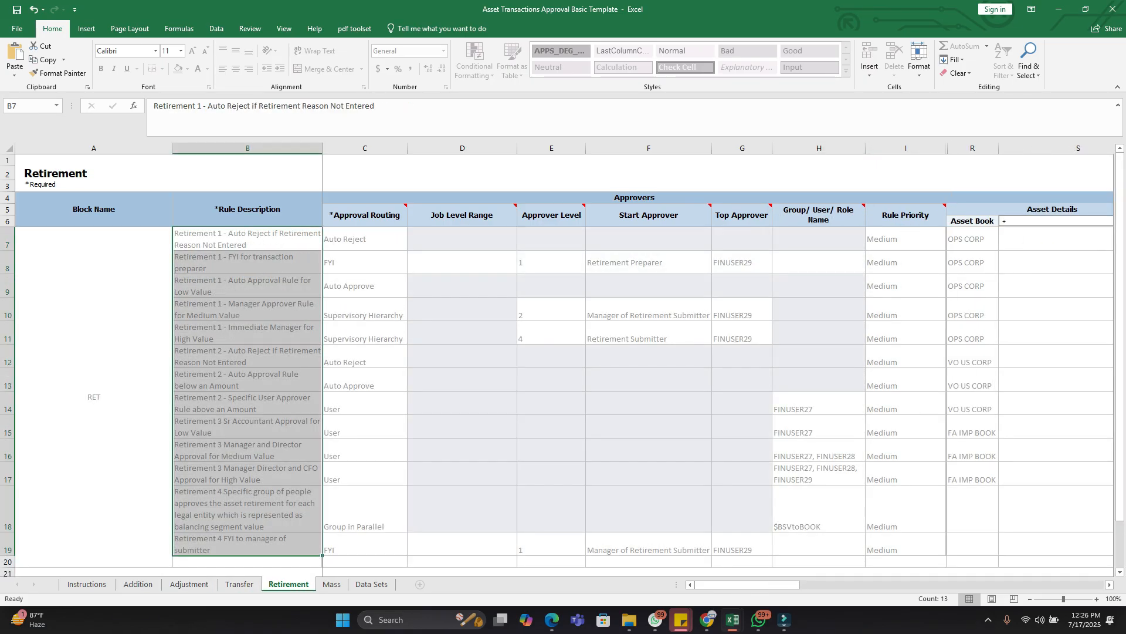
pyautogui.click(331, 585)
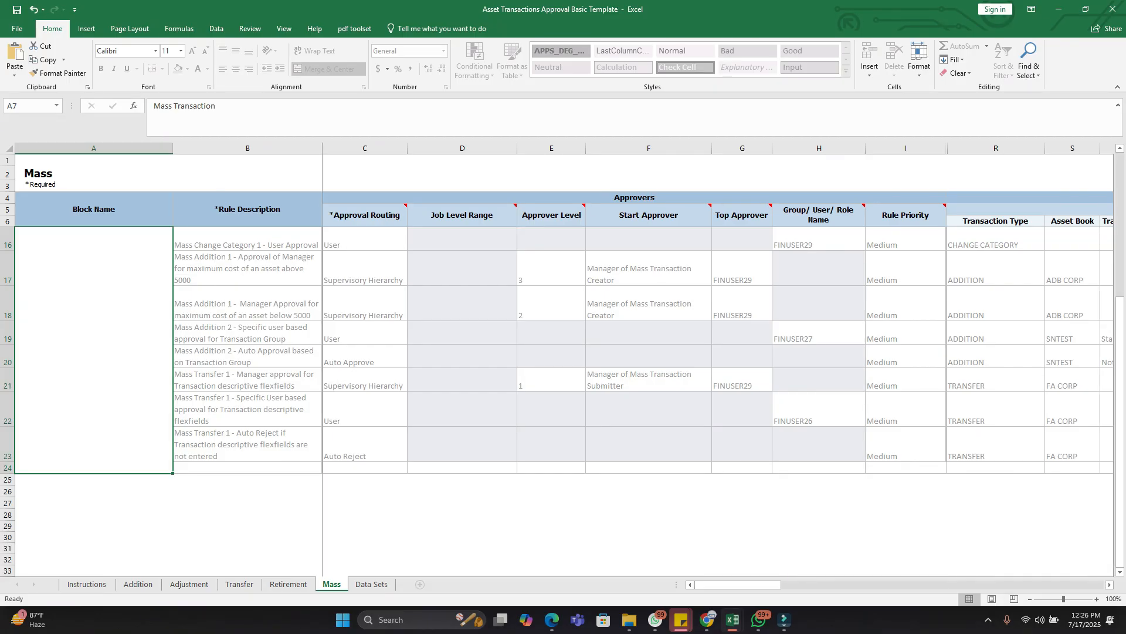
pyautogui.moveTo(248, 240); pyautogui.dragTo(248, 410)
pyautogui.click(248, 240)
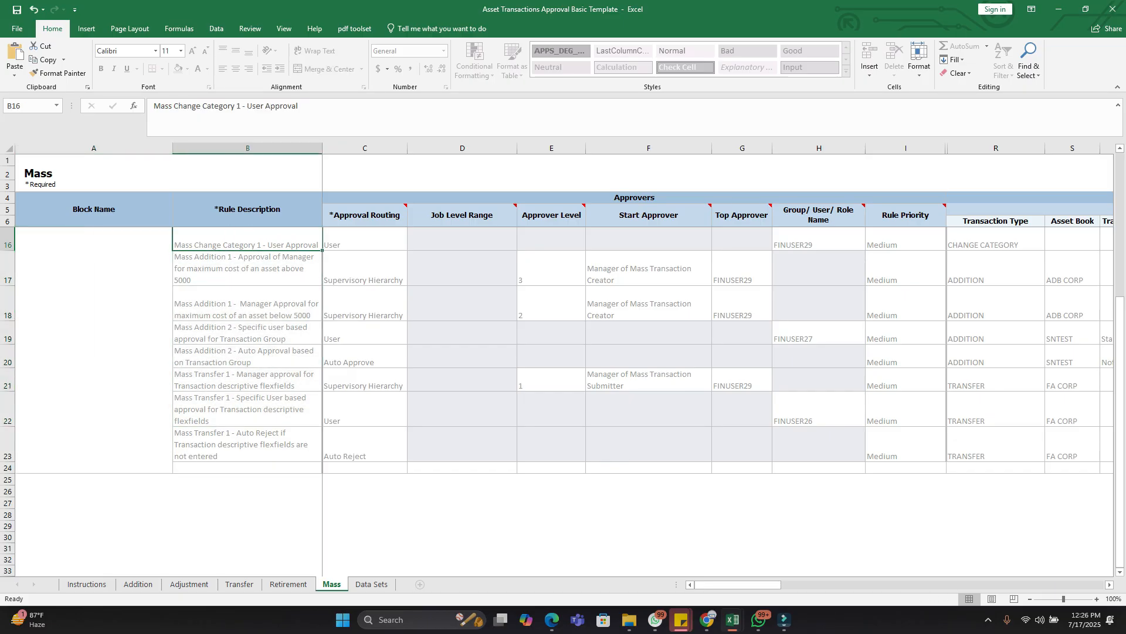
# Step: On the Addition sheet, enable Addition Rule 1, the rule with manager approver based on cost
pyautogui.click(138, 584)
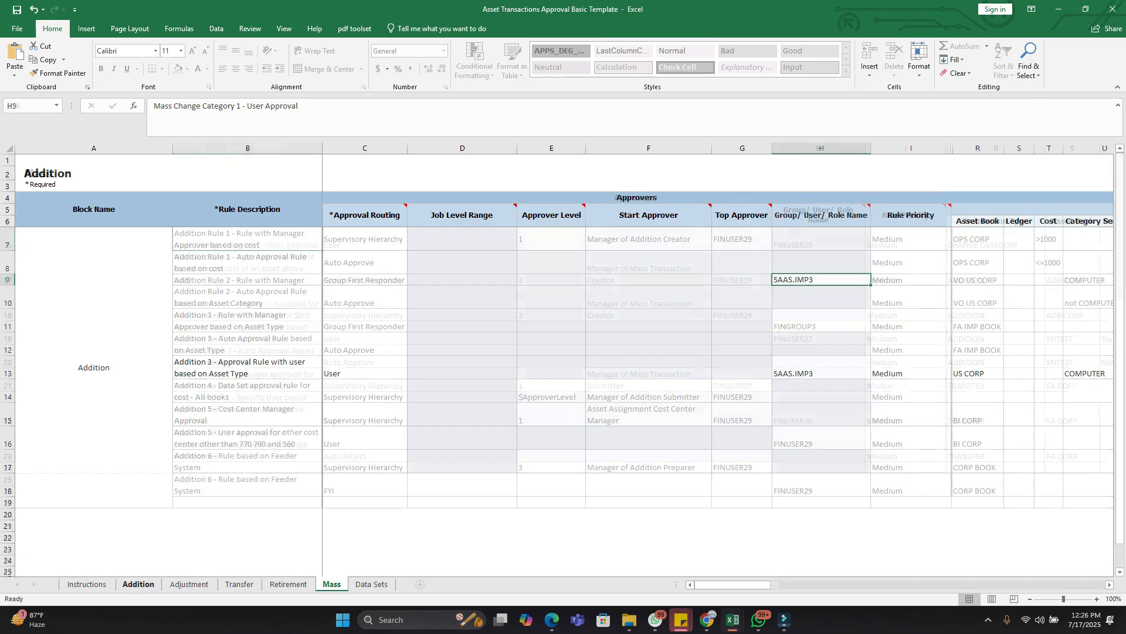
pyautogui.click(248, 239)
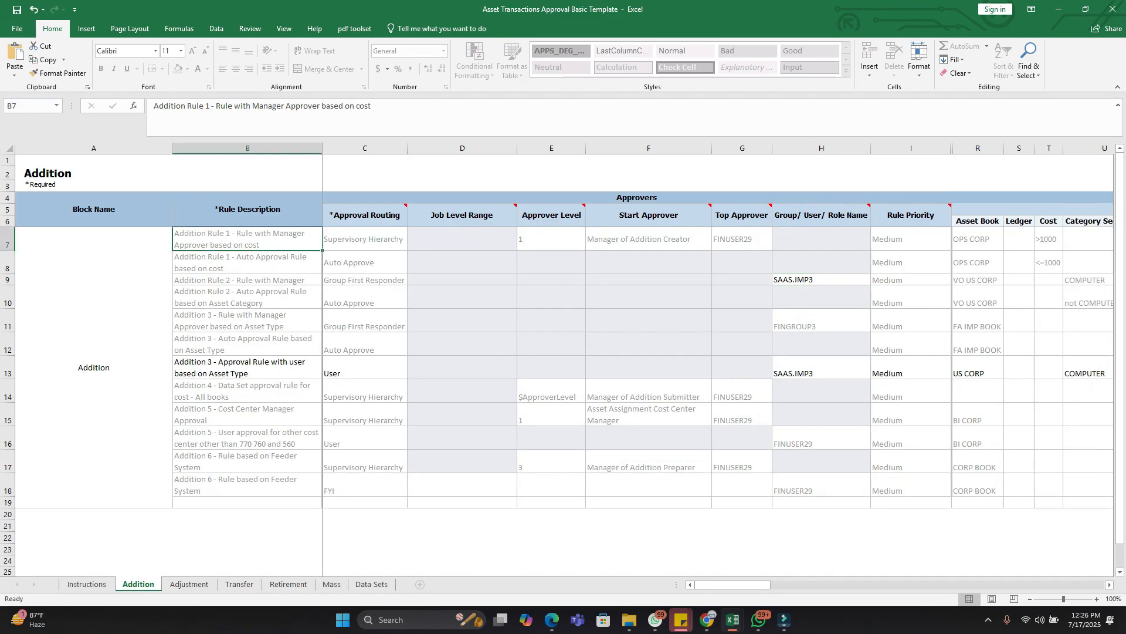
pyautogui.rightClick(256, 239)
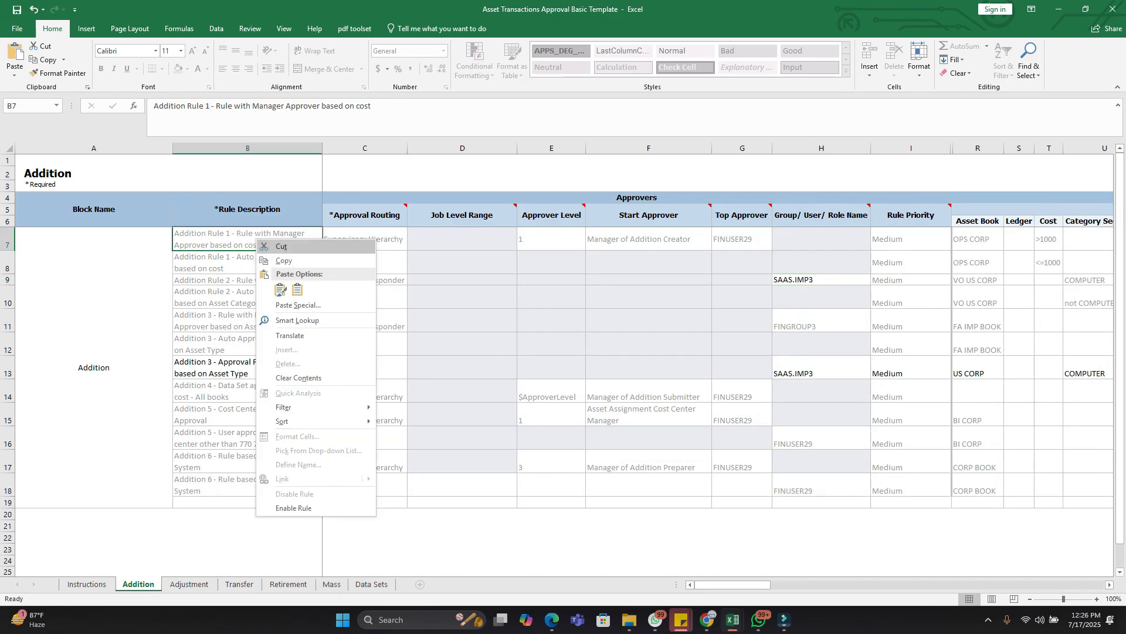
pyautogui.press('Return')
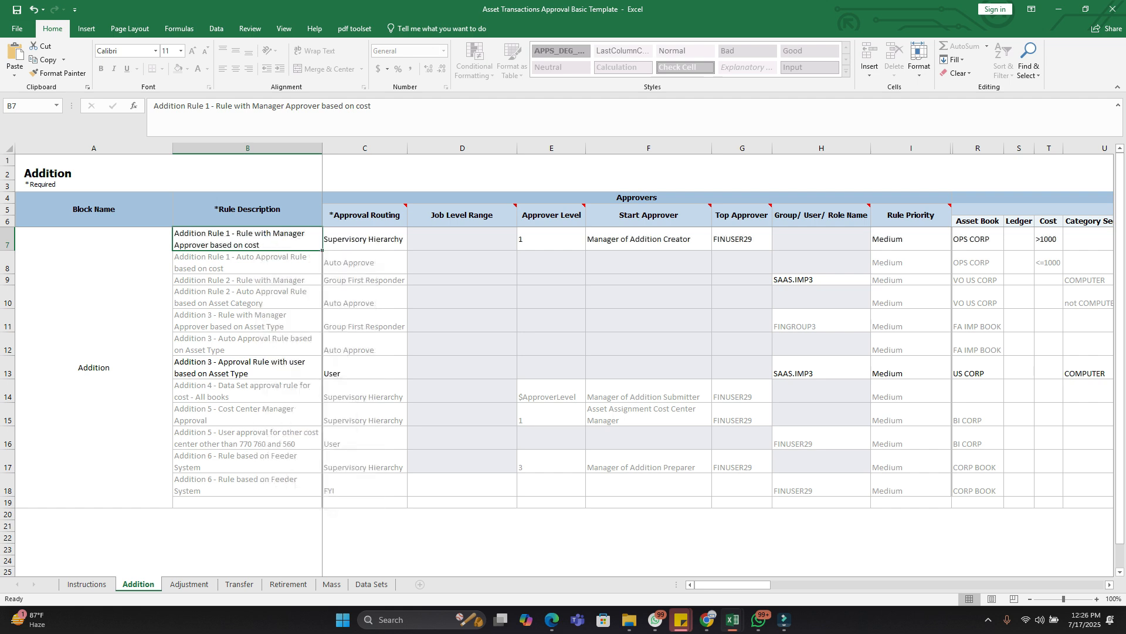
# Step: Examine the approver level, start approver and job level range guidance for Addition Rule 1 with manager approver on the Addition sheet
pyautogui.moveTo(519, 202)
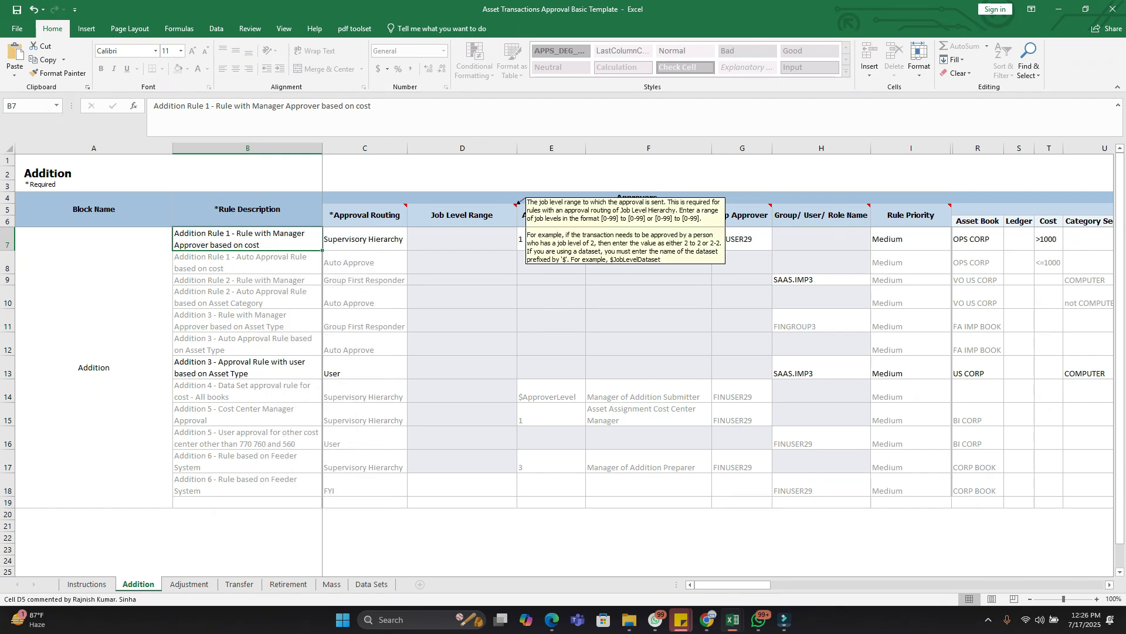
pyautogui.click(552, 238)
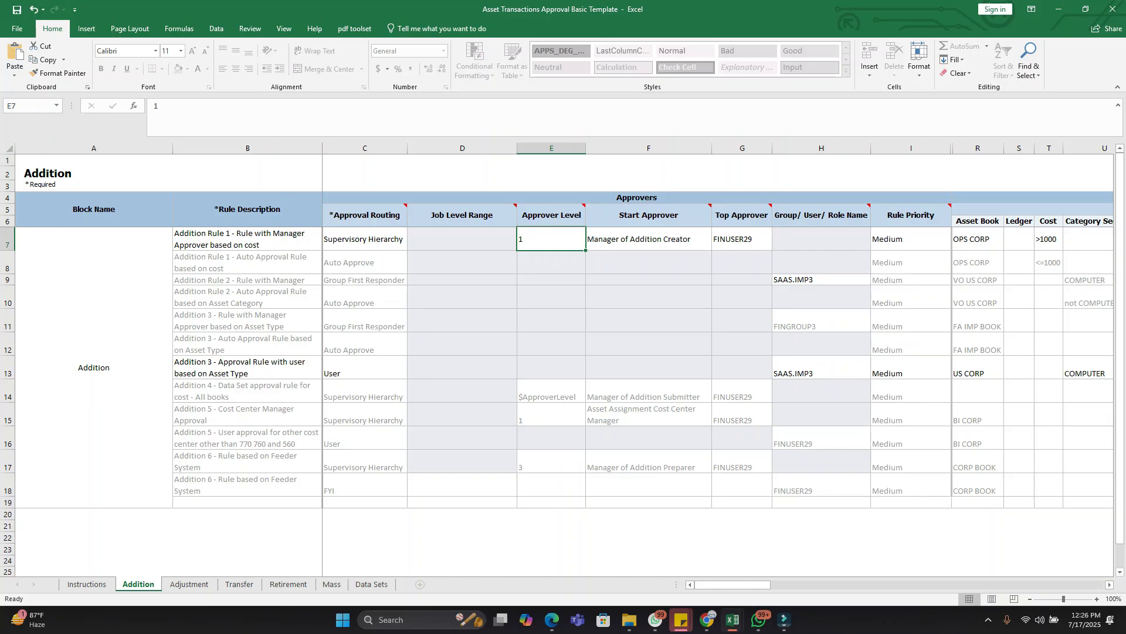
pyautogui.click(648, 239)
pyautogui.moveTo(733, 585)
pyautogui.mouseDown()
pyautogui.moveTo(759, 585)
pyautogui.moveTo(732, 584)
pyautogui.mouseUp()
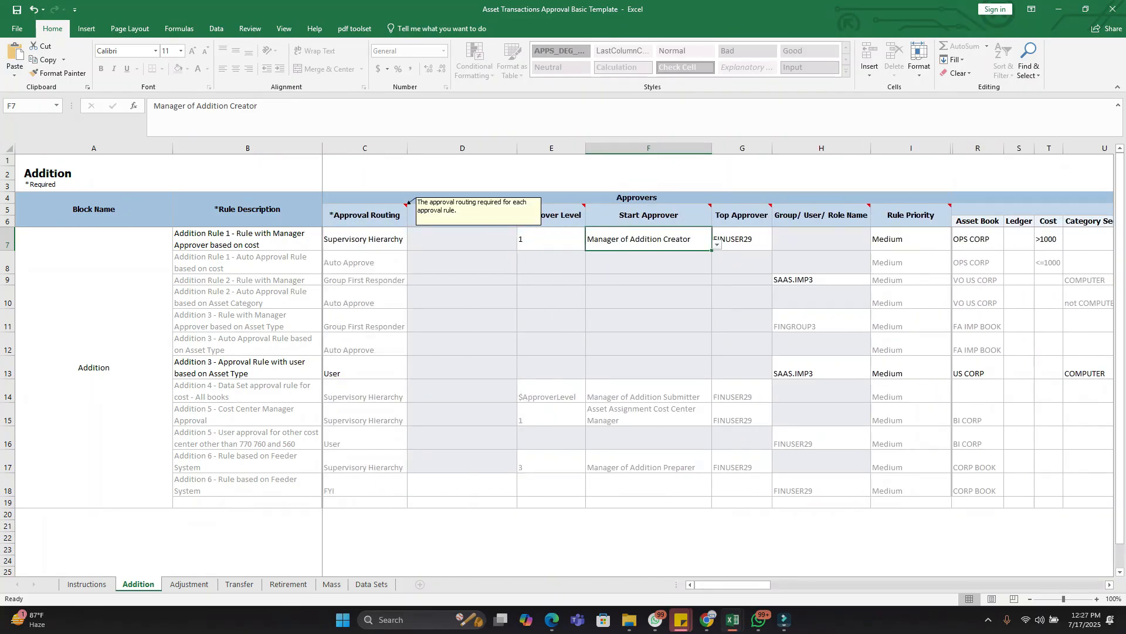
pyautogui.click(264, 239)
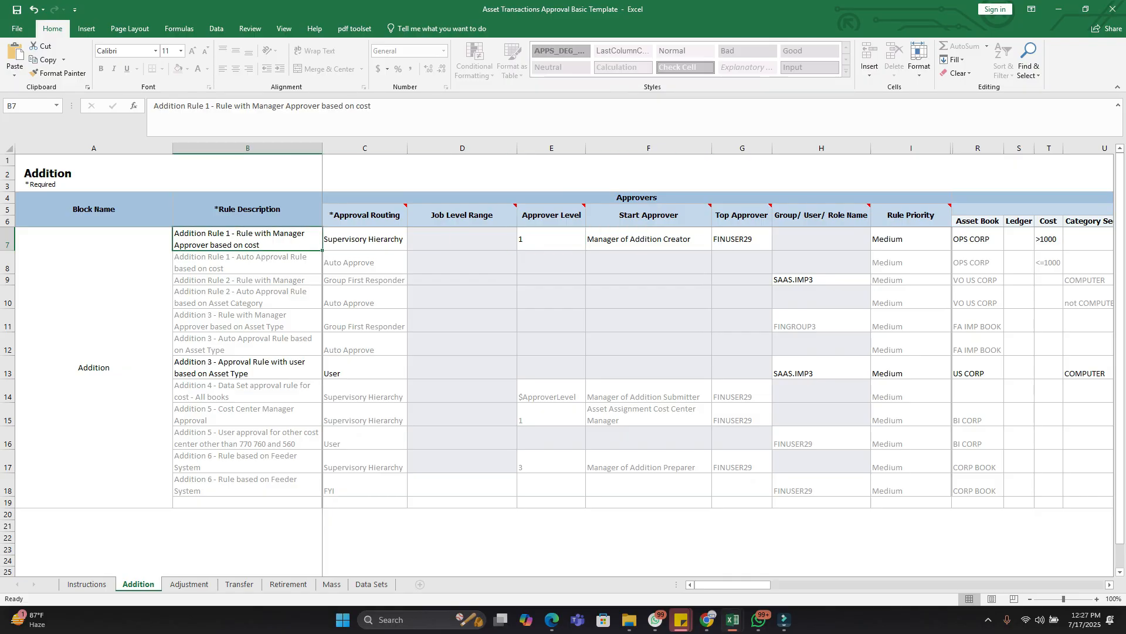
pyautogui.moveTo(740, 584)
pyautogui.mouseDown()
pyautogui.moveTo(854, 585)
pyautogui.moveTo(738, 585)
pyautogui.mouseUp()
pyautogui.click(648, 239)
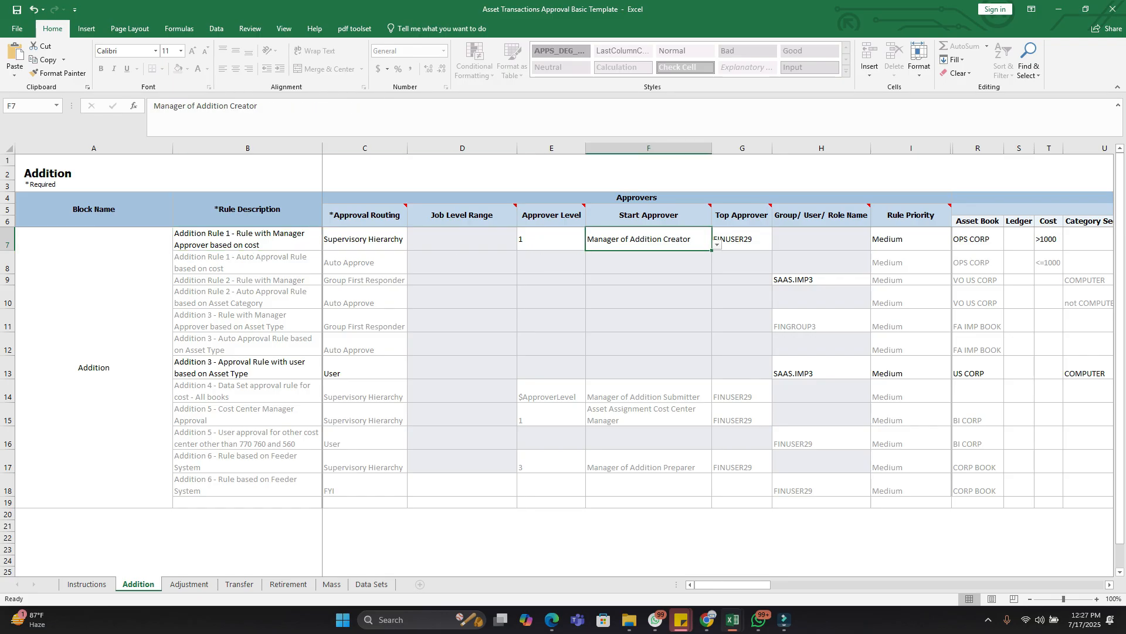
pyautogui.moveTo(738, 584)
pyautogui.mouseDown()
pyautogui.moveTo(793, 585)
pyautogui.moveTo(737, 585)
pyautogui.mouseUp()
# Step: Disable Addition Rule 1, the rule with manager approver based on cost
pyautogui.click(241, 237)
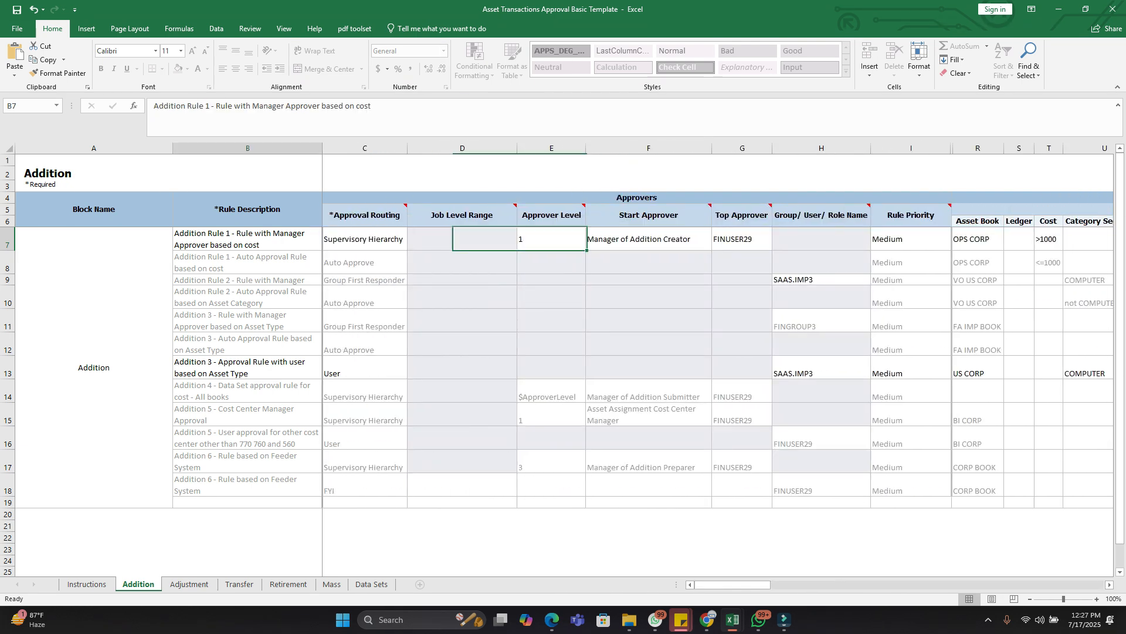
pyautogui.rightClick(241, 237)
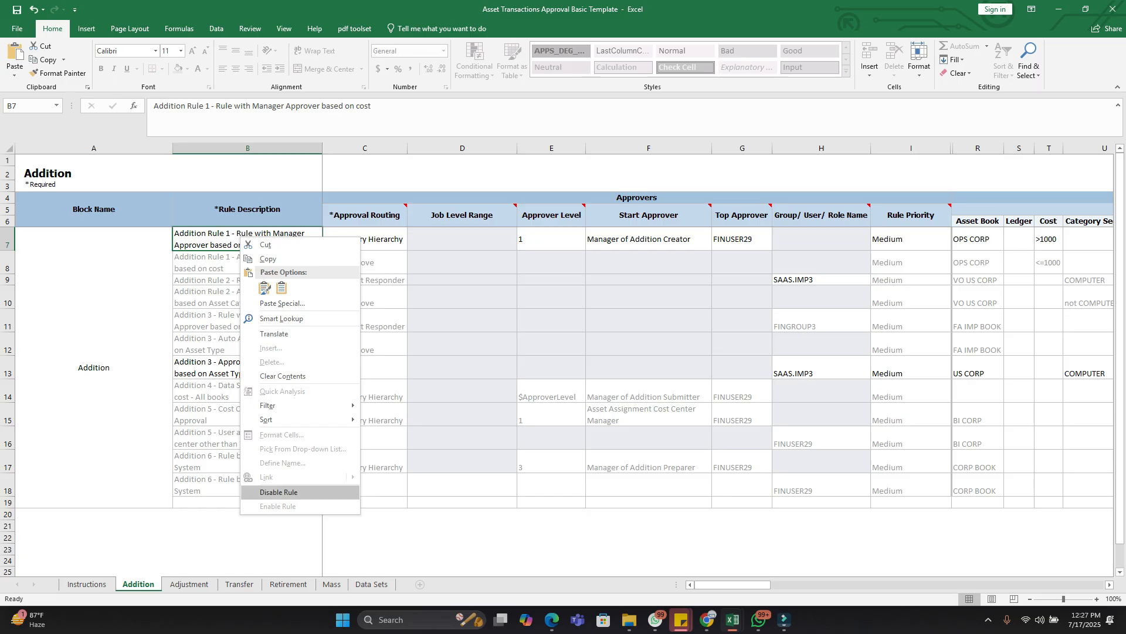
pyautogui.click(279, 491)
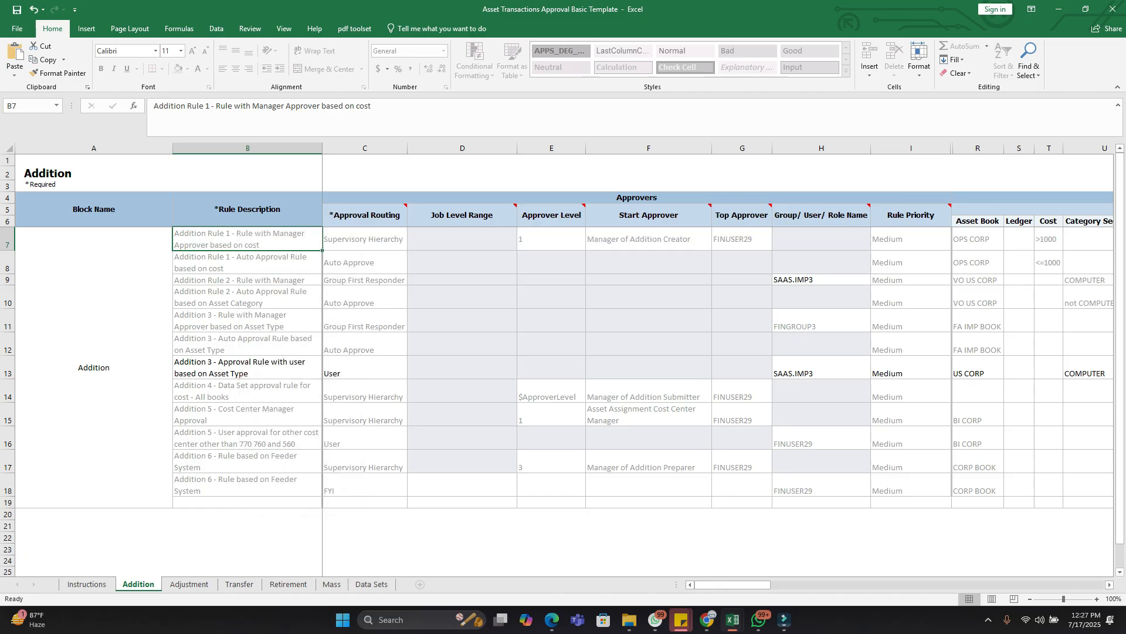
# Step: Examine the approval routing, asset book, cost and category segment conditions of the Addition 3 user approval rule based on asset type
pyautogui.click(248, 368)
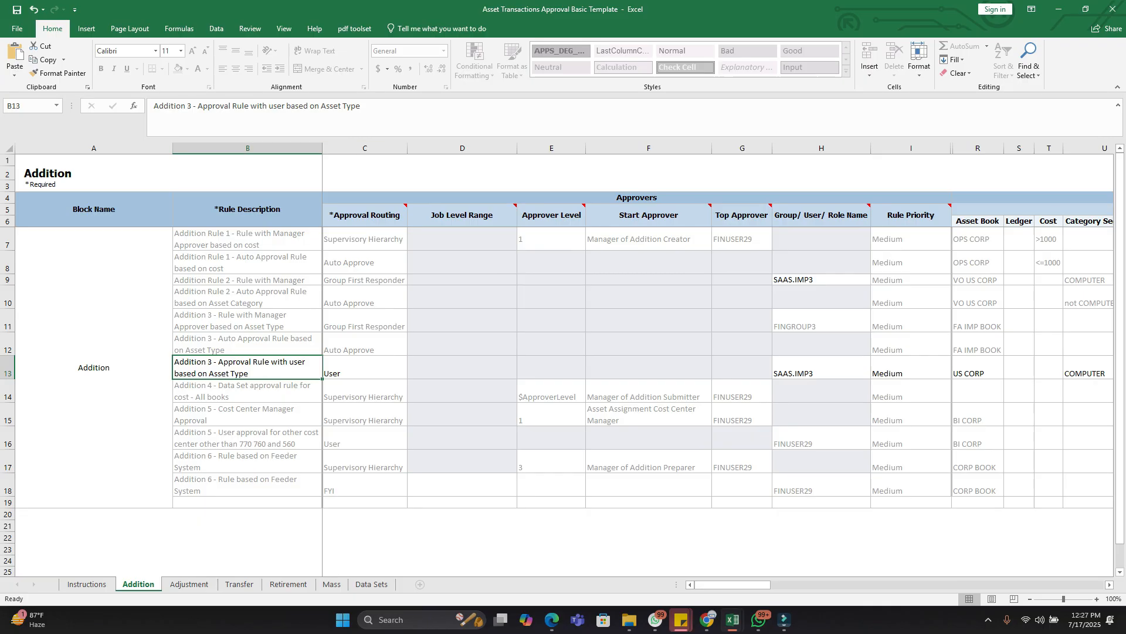
pyautogui.click(365, 368)
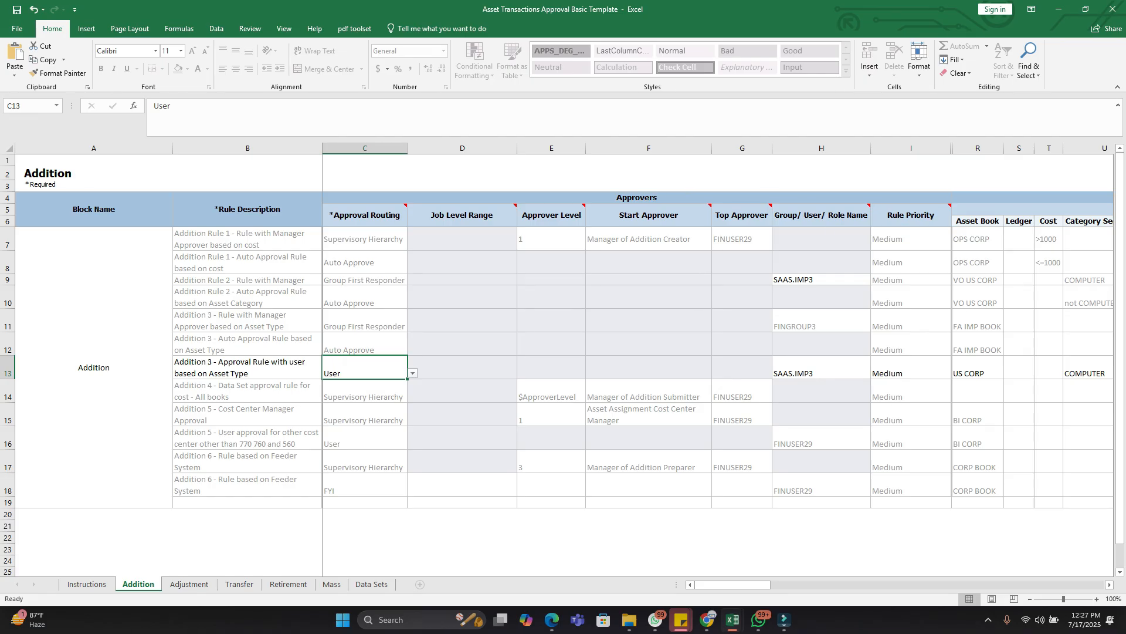
pyautogui.moveTo(733, 585); pyautogui.dragTo(734, 585)
pyautogui.moveTo(733, 585); pyautogui.dragTo(746, 584)
pyautogui.click(893, 368)
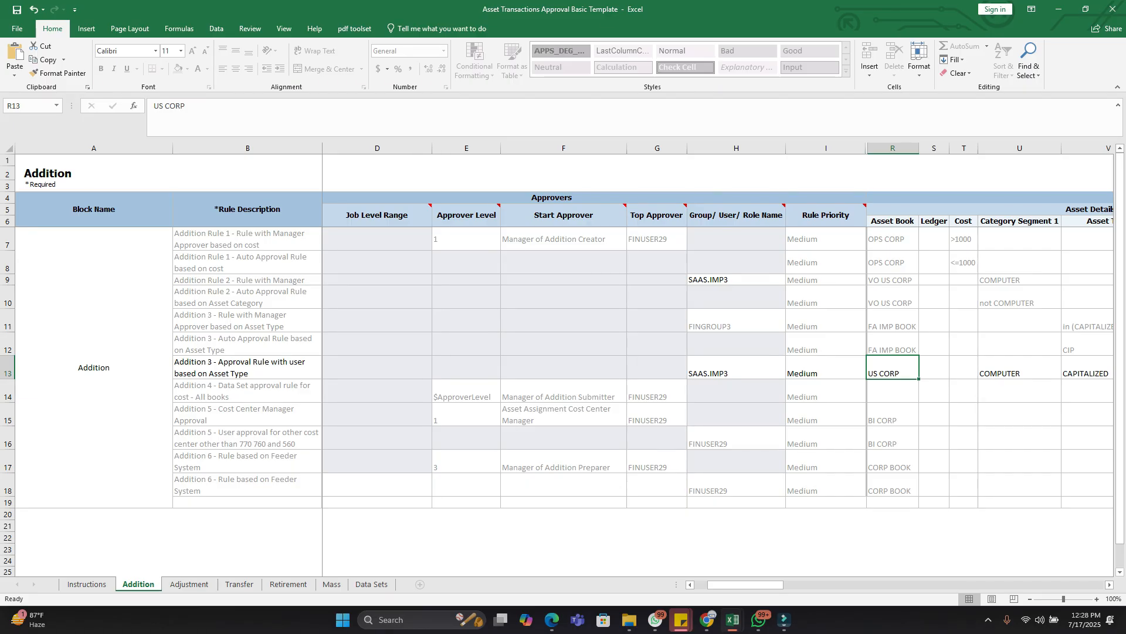
pyautogui.click(964, 368)
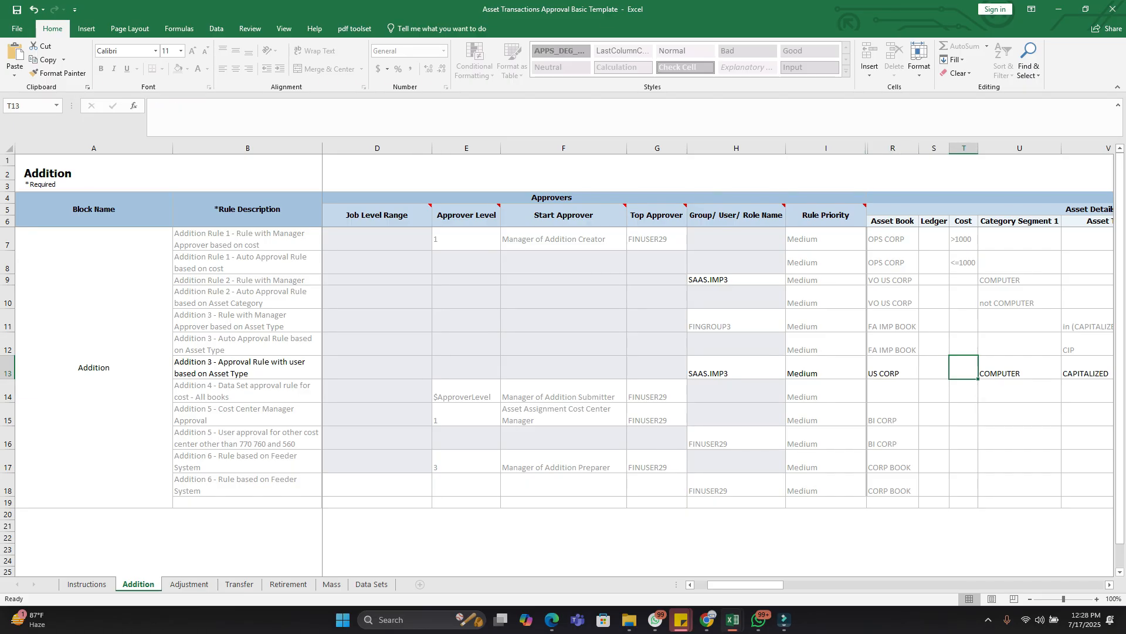
pyautogui.moveTo(745, 584); pyautogui.dragTo(758, 584)
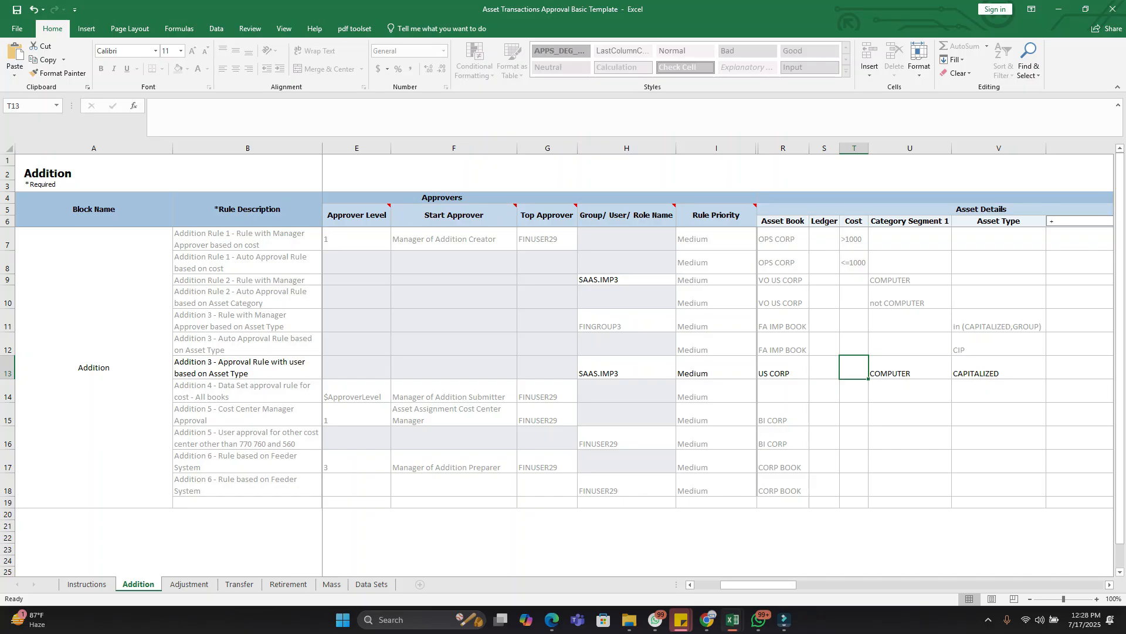
pyautogui.click(910, 367)
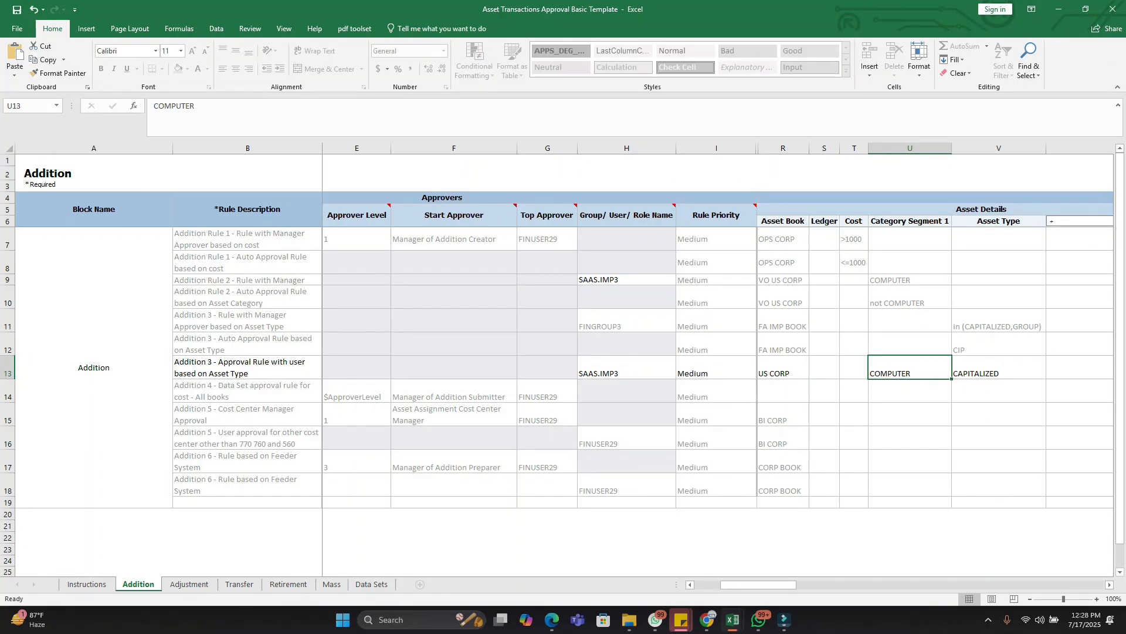
pyautogui.moveTo(758, 585); pyautogui.dragTo(783, 584)
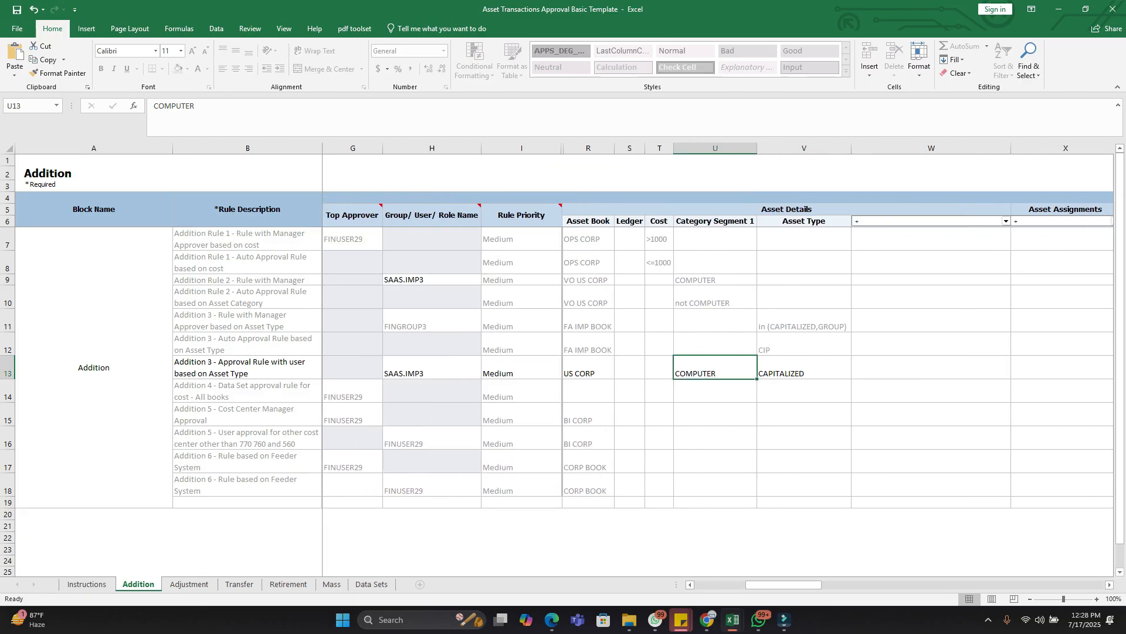
# Step: Browse the attributes available for the blank condition column under Asset Details, leaving the column unassigned
pyautogui.click(931, 221)
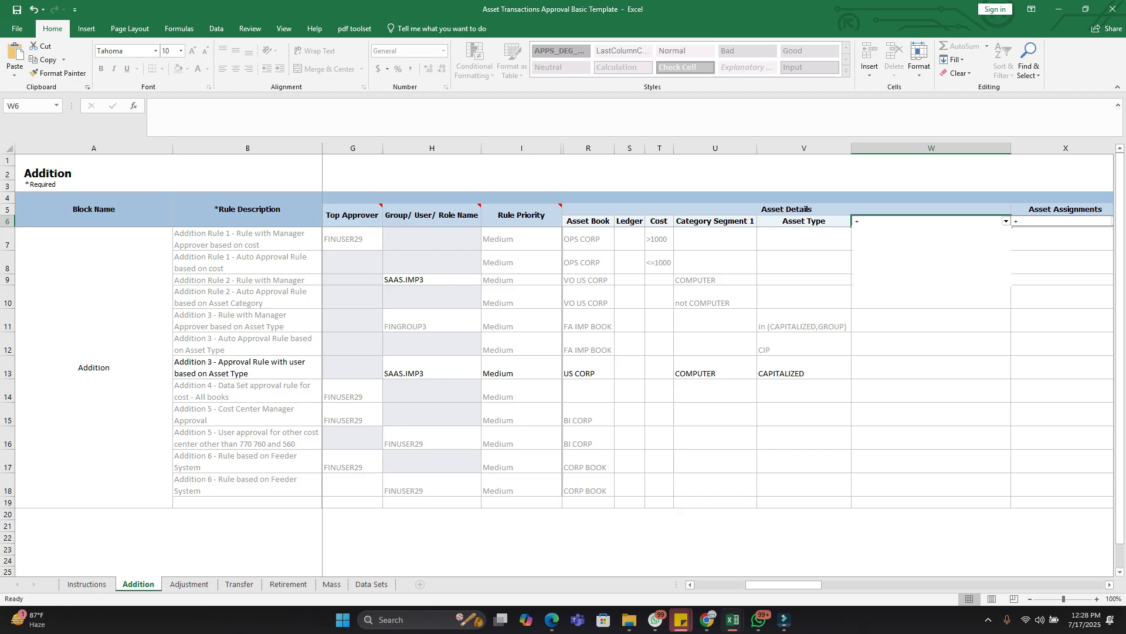
pyautogui.hotkey('alt', 'Down')
pyautogui.press('Down')
pyautogui.press('Down')
pyautogui.press('Down')
pyautogui.press('Down')
pyautogui.press('Down')
pyautogui.press('Down')
pyautogui.press('Down')
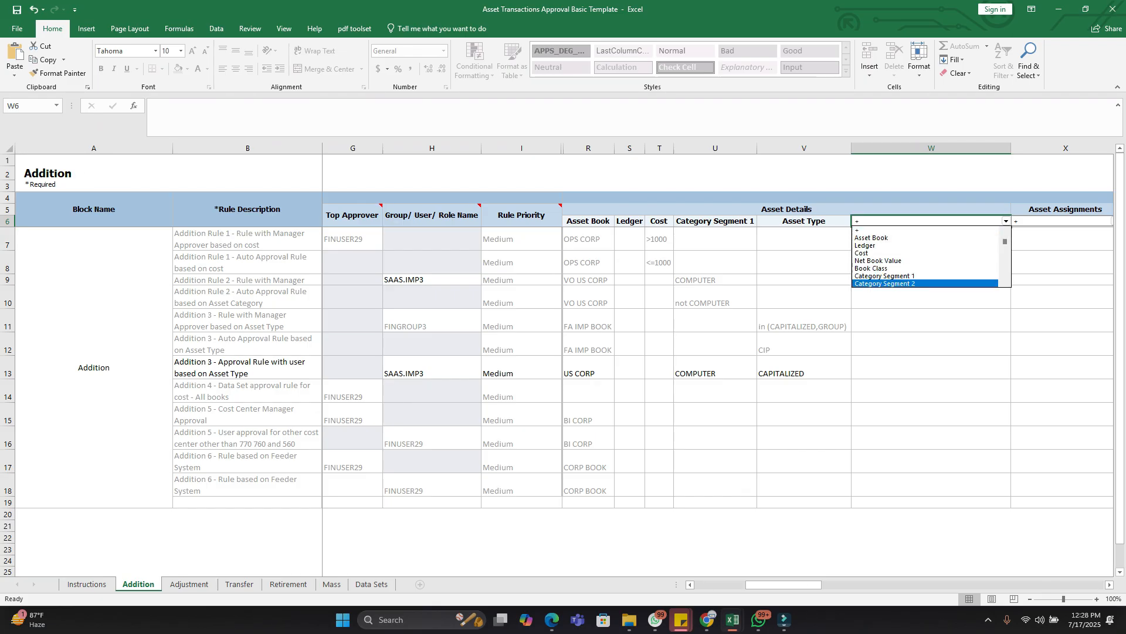
pyautogui.press('Escape')
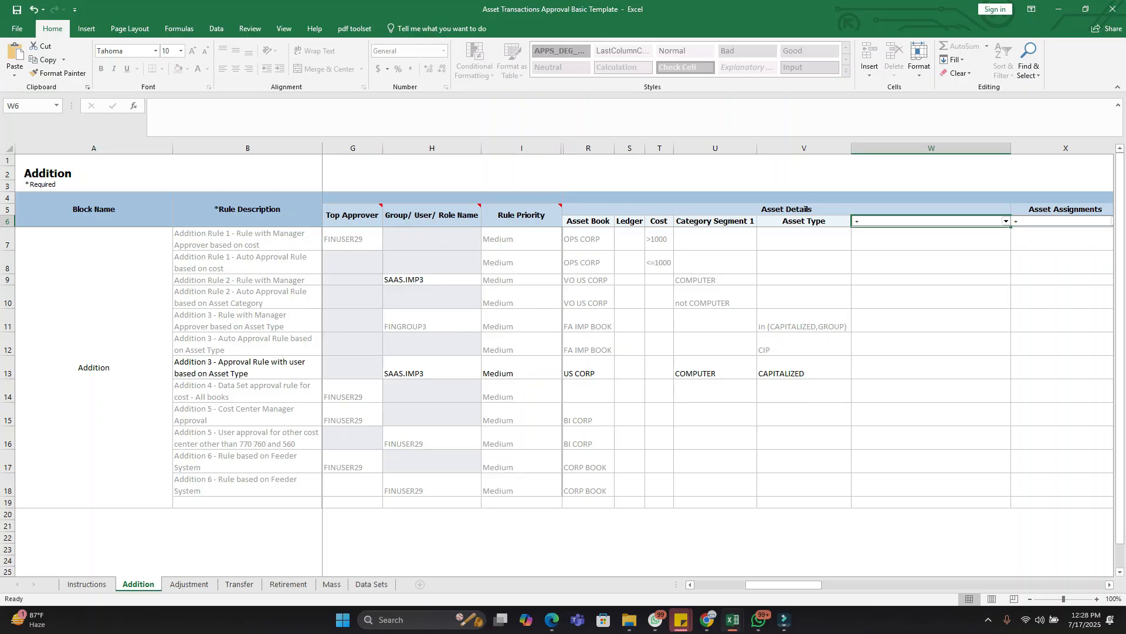
# Step: Check the Addition 3 user approval rule's asset type, approver and rule priority together with its asset book and category conditions
pyautogui.click(804, 221)
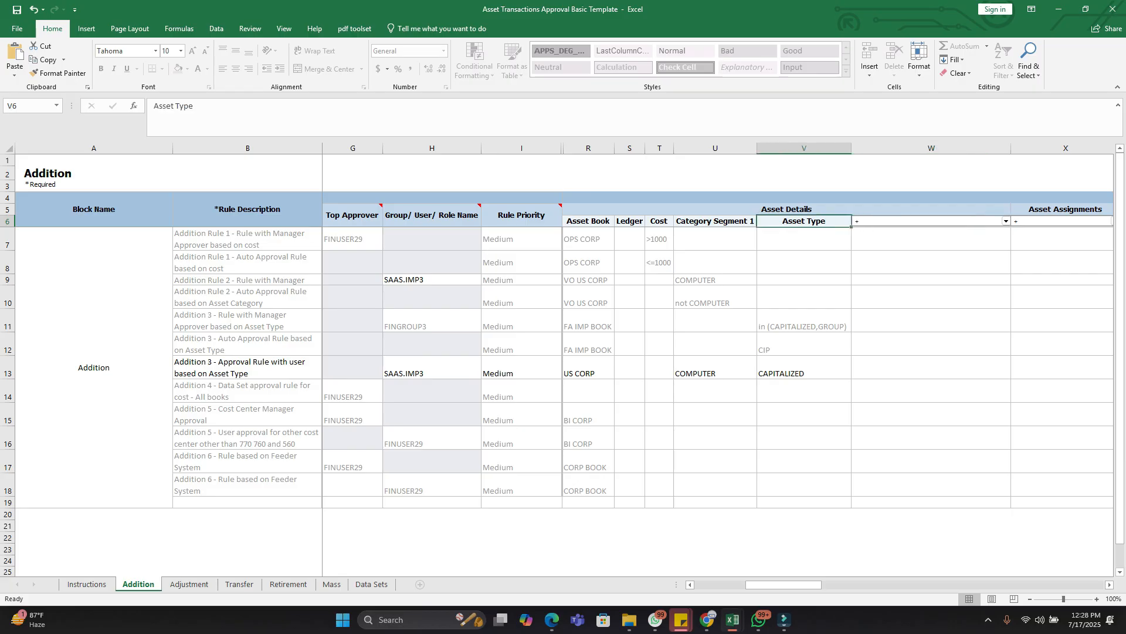
pyautogui.click(804, 368)
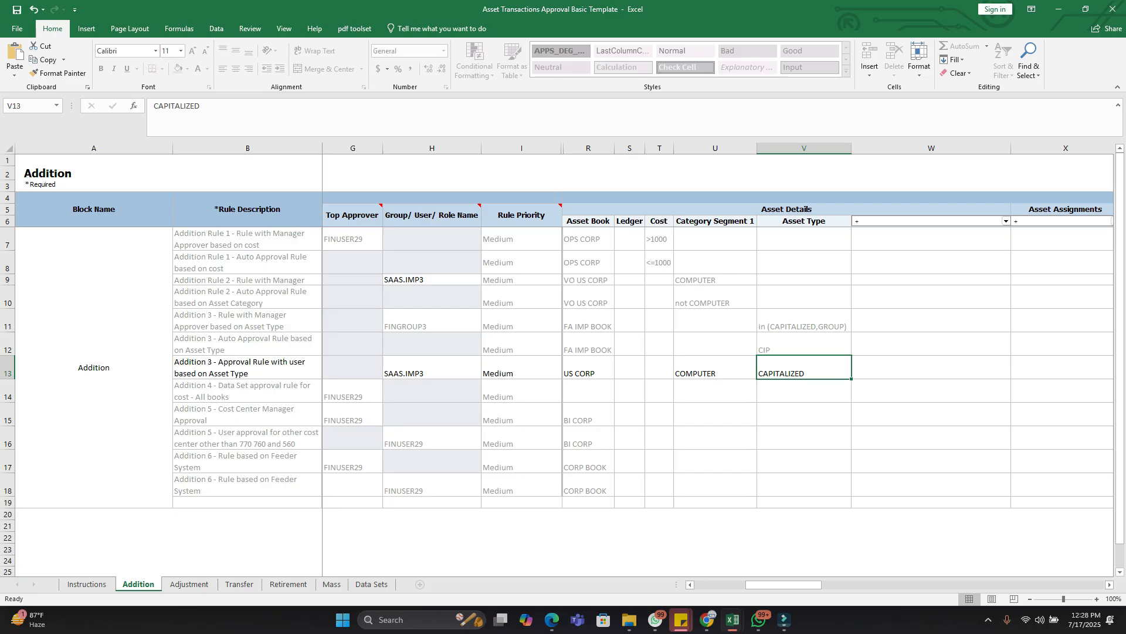
pyautogui.click(432, 368)
pyautogui.click(521, 368)
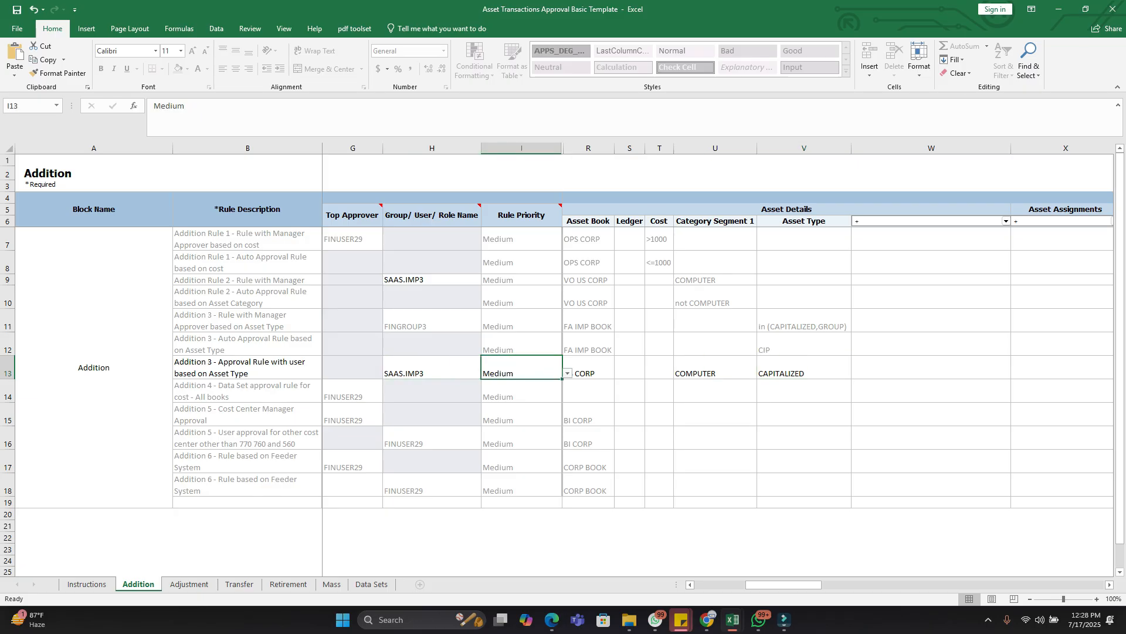
pyautogui.click(589, 368)
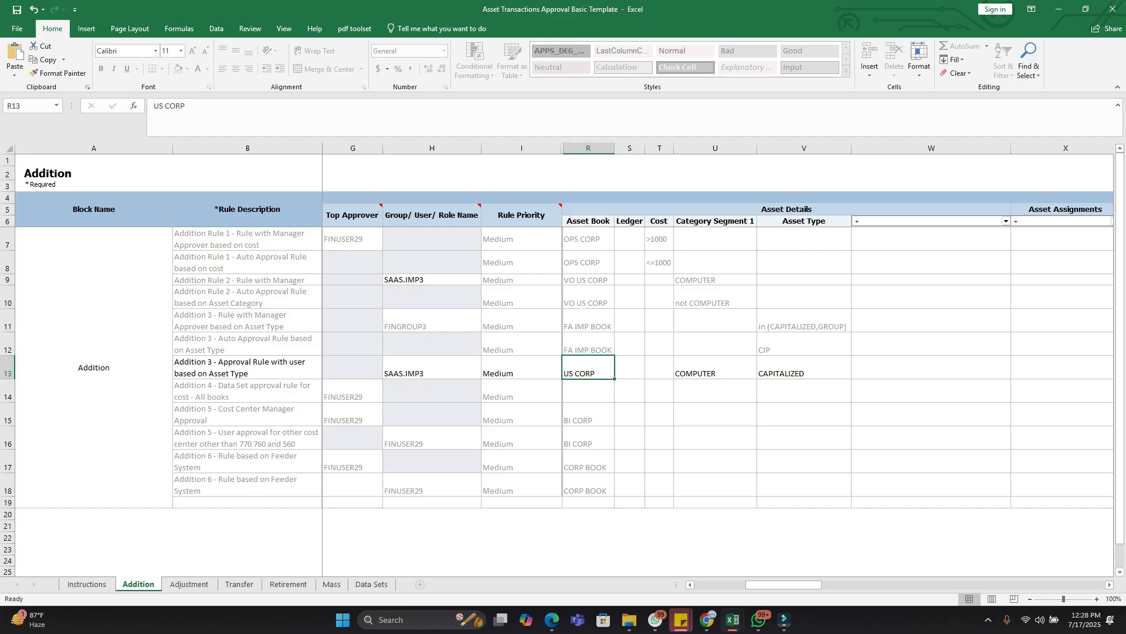
pyautogui.click(715, 368)
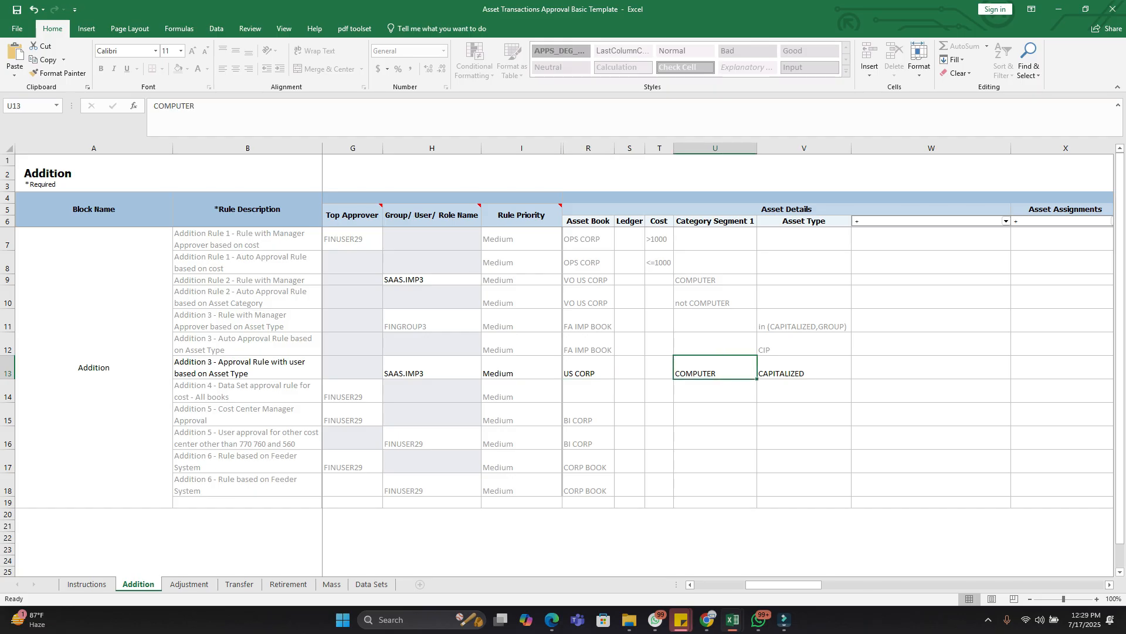
pyautogui.click(804, 368)
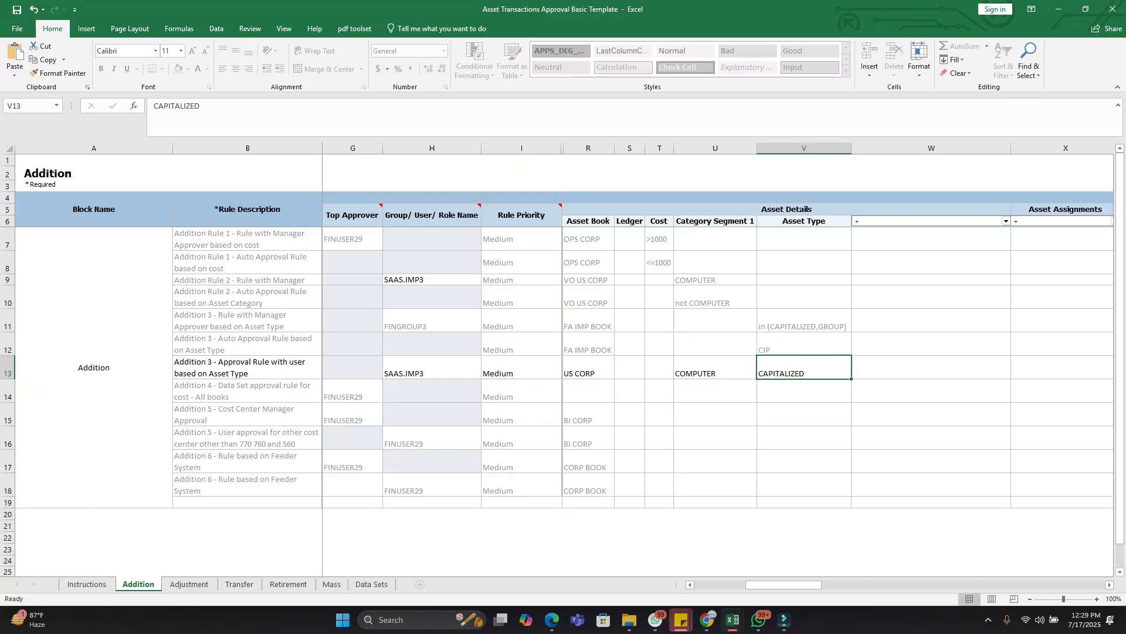
pyautogui.hotkey('shift', 'Left')
pyautogui.hotkey('shift', 'Left')
pyautogui.hotkey('shift', 'Left')
pyautogui.hotkey('shift', 'Left')
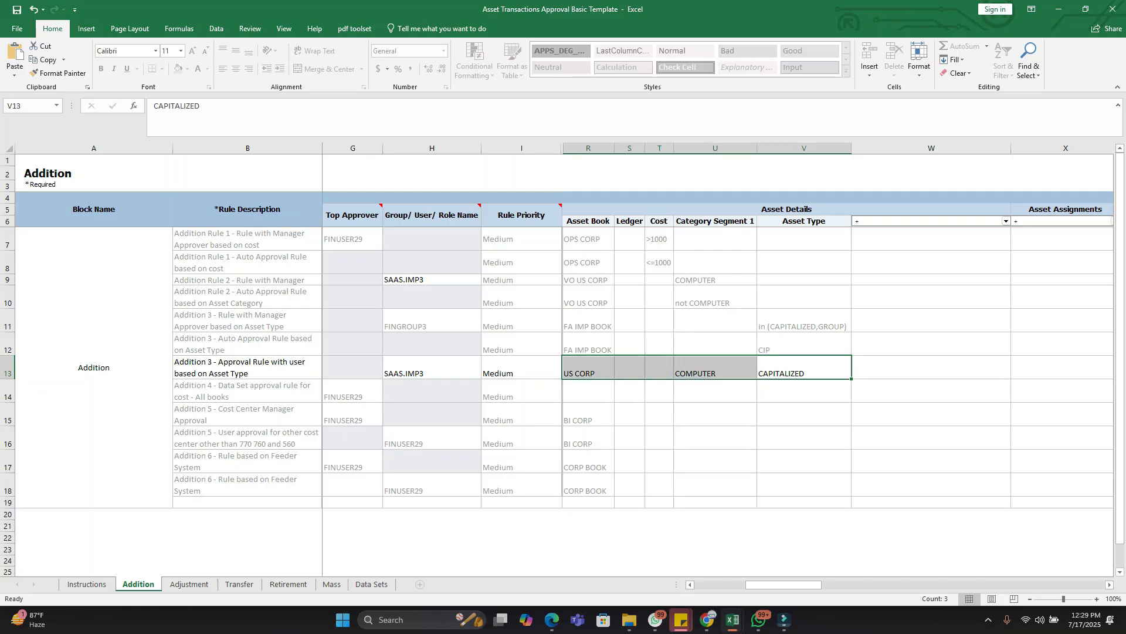
pyautogui.hscroll(-2, 704, 352)
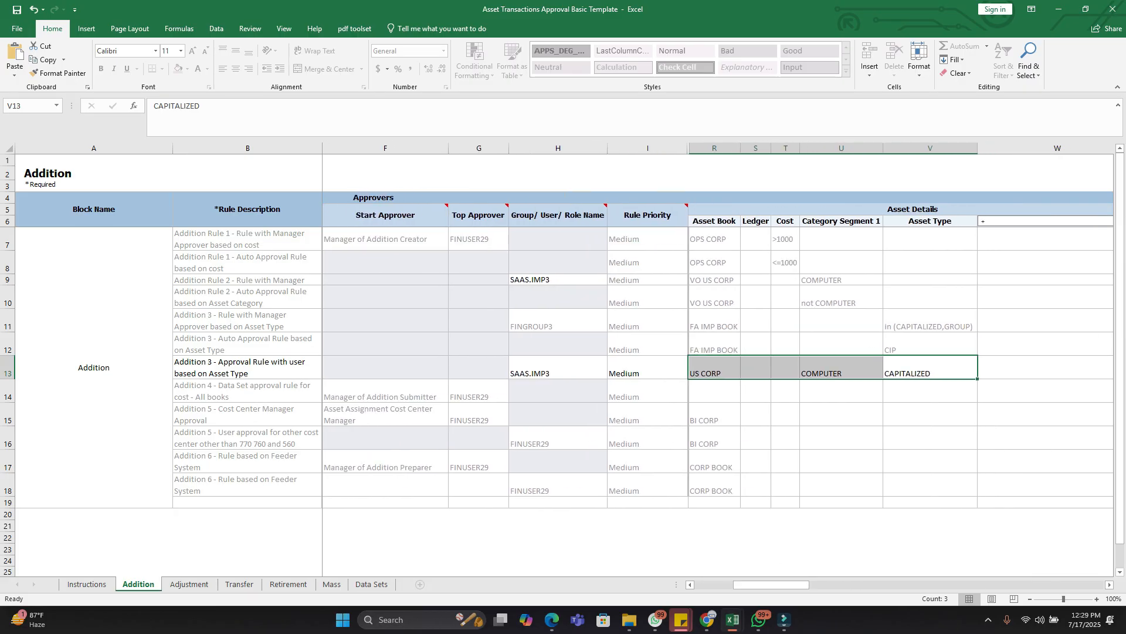
pyautogui.click(558, 368)
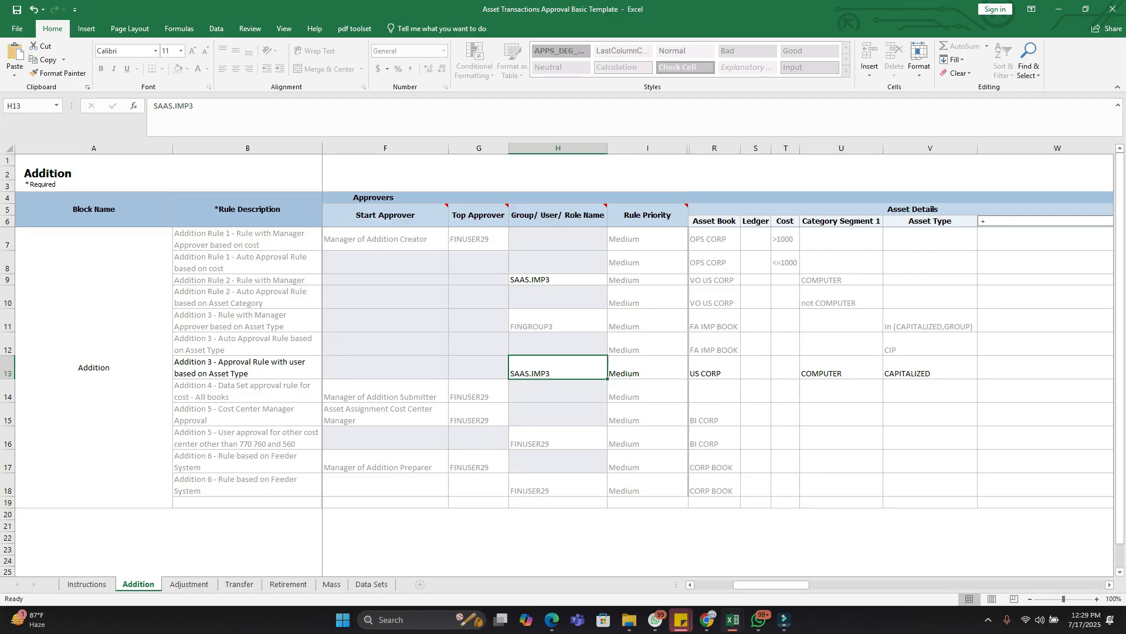
pyautogui.moveTo(771, 585); pyautogui.dragTo(731, 585)
# Step: Check the Adjustment, Transfer and Retirement sheets for enabled rules, and return to the Addition 3 user approval rule on the Addition sheet
pyautogui.click(189, 585)
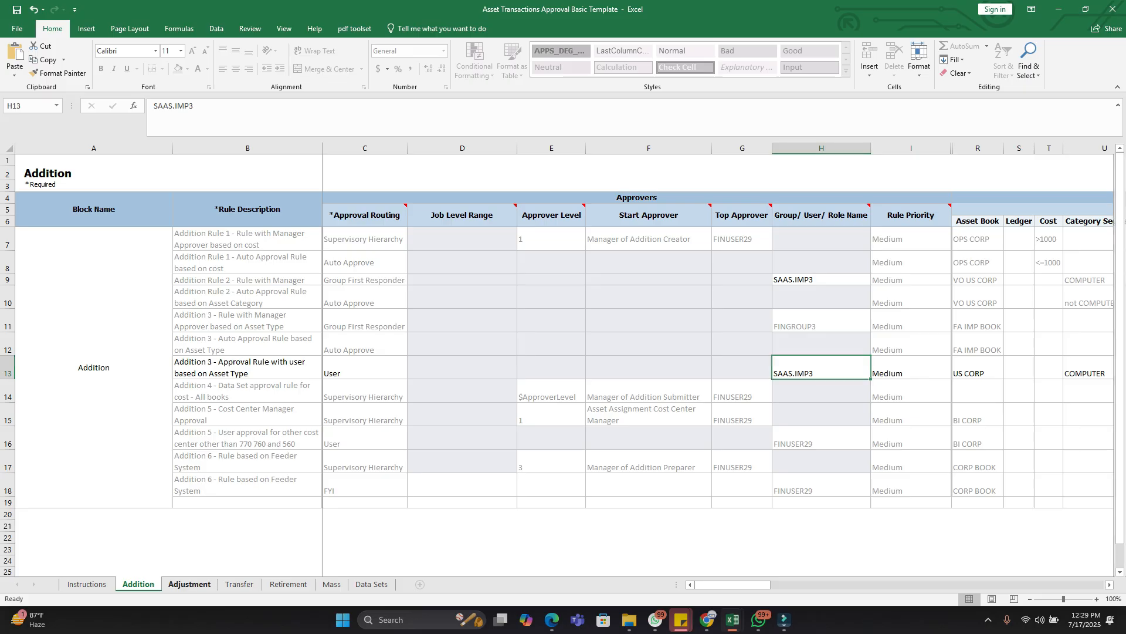
pyautogui.click(239, 584)
pyautogui.click(288, 584)
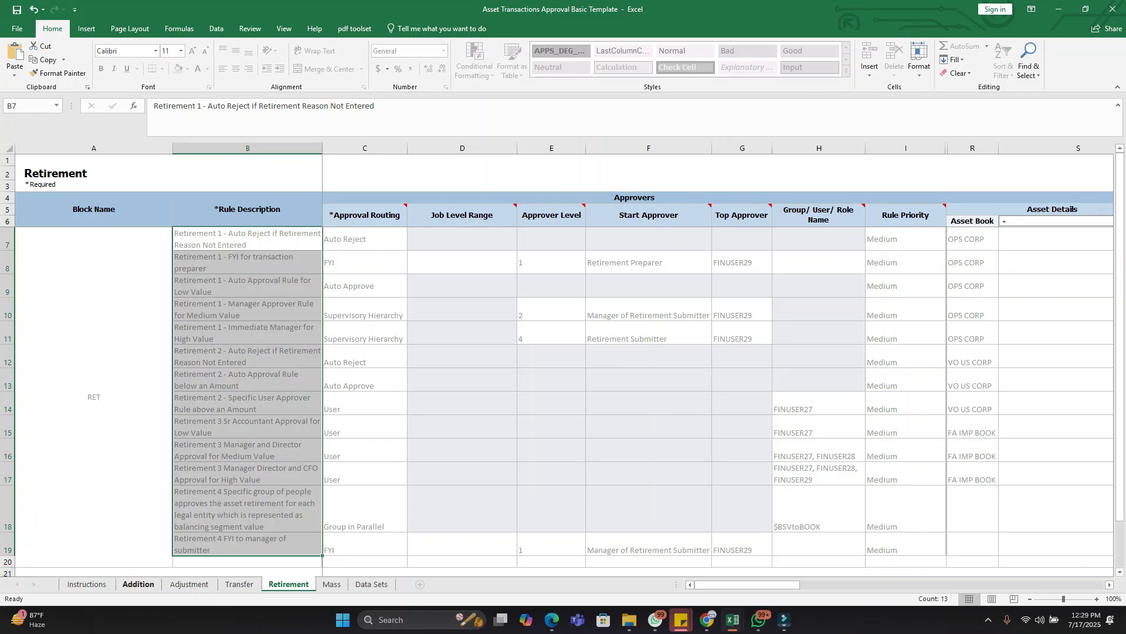
pyautogui.click(138, 584)
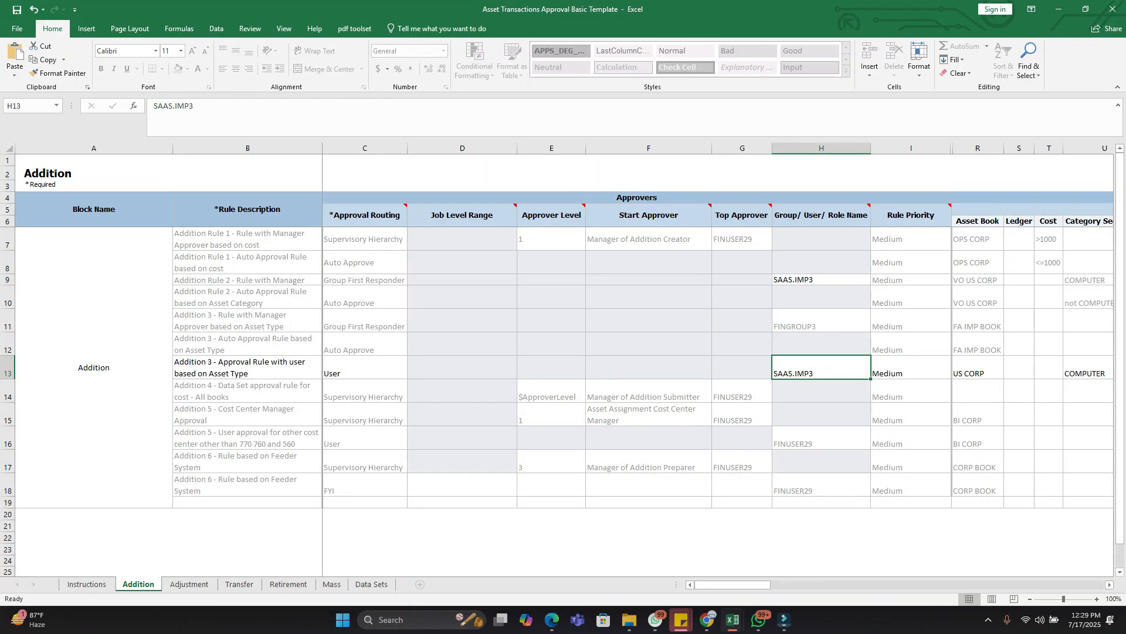
pyautogui.moveTo(740, 584); pyautogui.dragTo(740, 584)
pyautogui.click(247, 368)
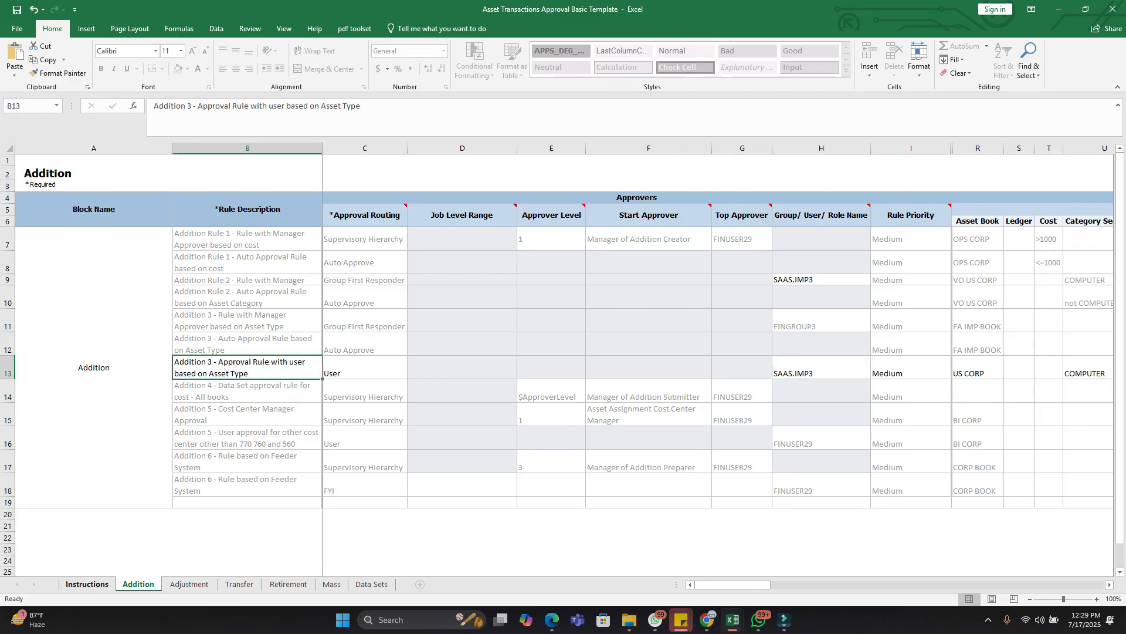
# Step: Show the rule file generation section on the Instructions sheet and locate the Asset Transactions Approval Basic Template zip file in the Downloads folder
pyautogui.click(86, 584)
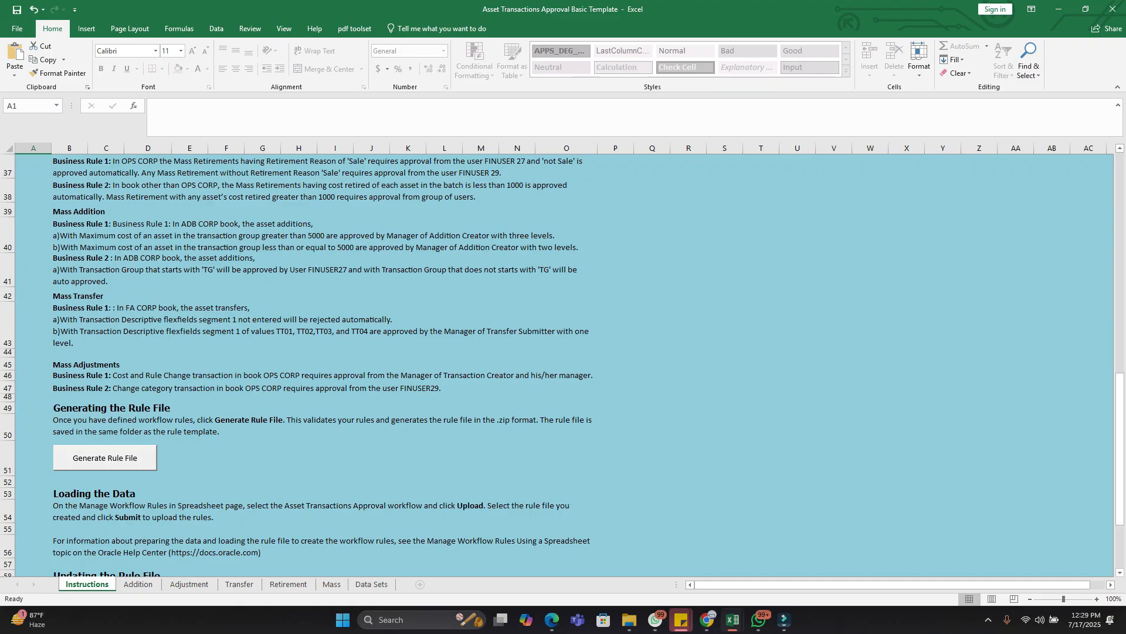
pyautogui.click(629, 620)
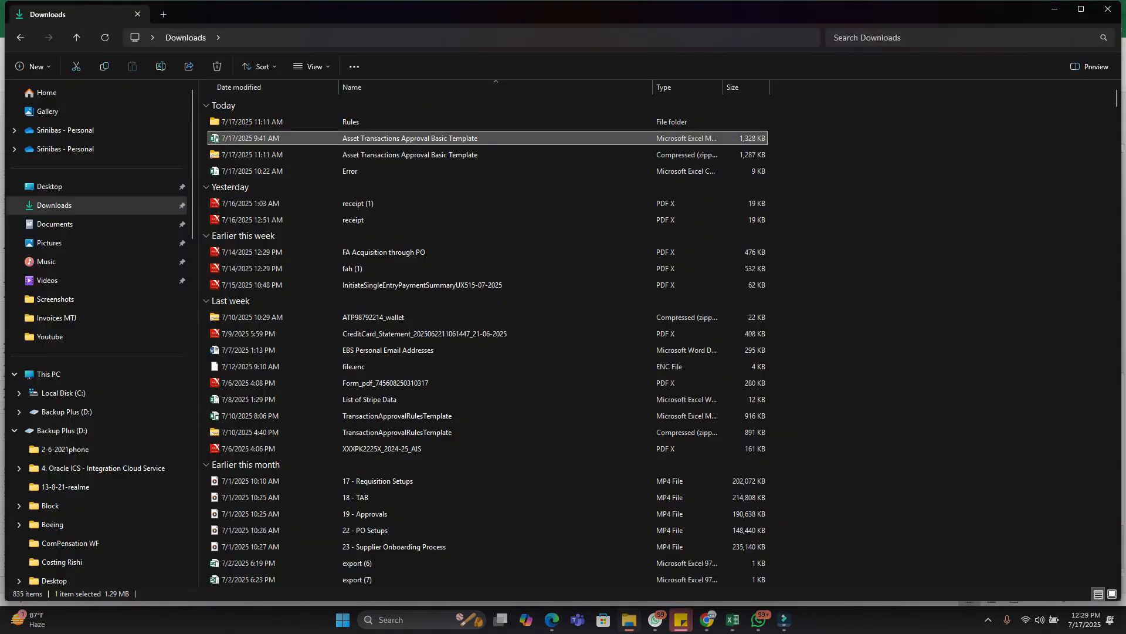
pyautogui.click(409, 155)
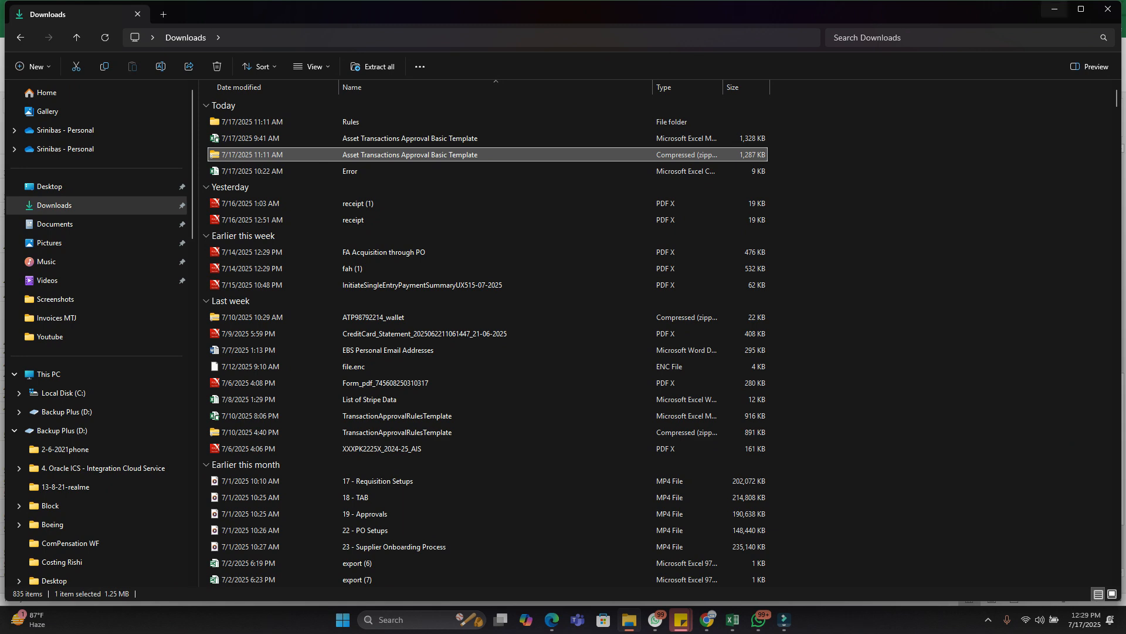
pyautogui.click(1055, 9)
# Step: Switch to the Manage Workflow Rules in Spreadsheet page and preview uploading the Asset Transactions Approval Basic Template zip file, cancelling without submitting
pyautogui.moveTo(707, 619)
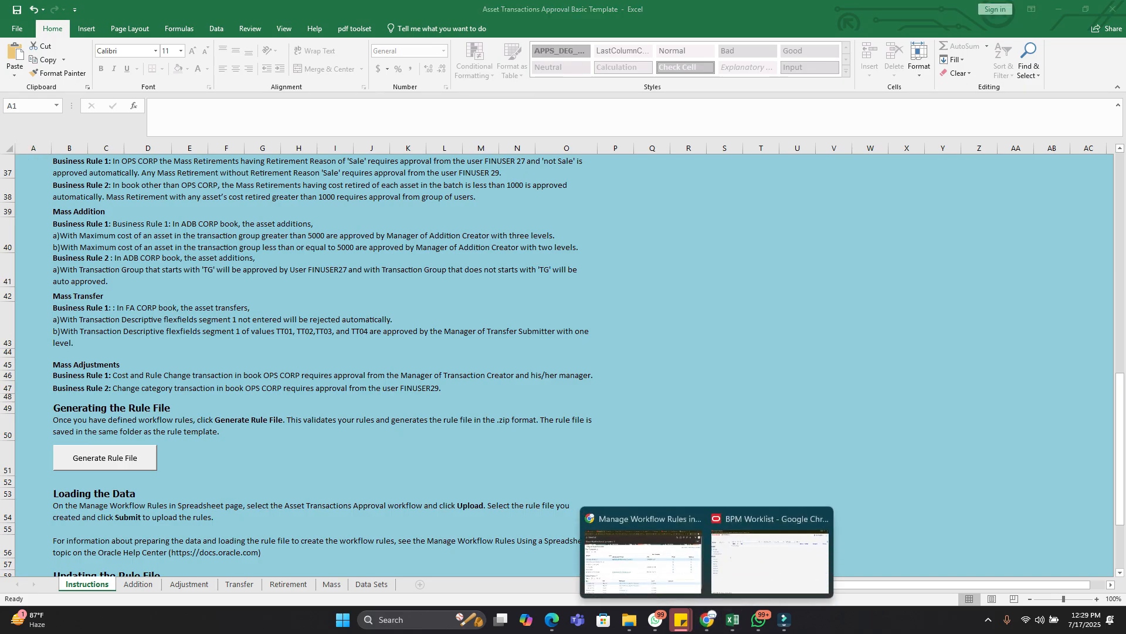
pyautogui.click(644, 558)
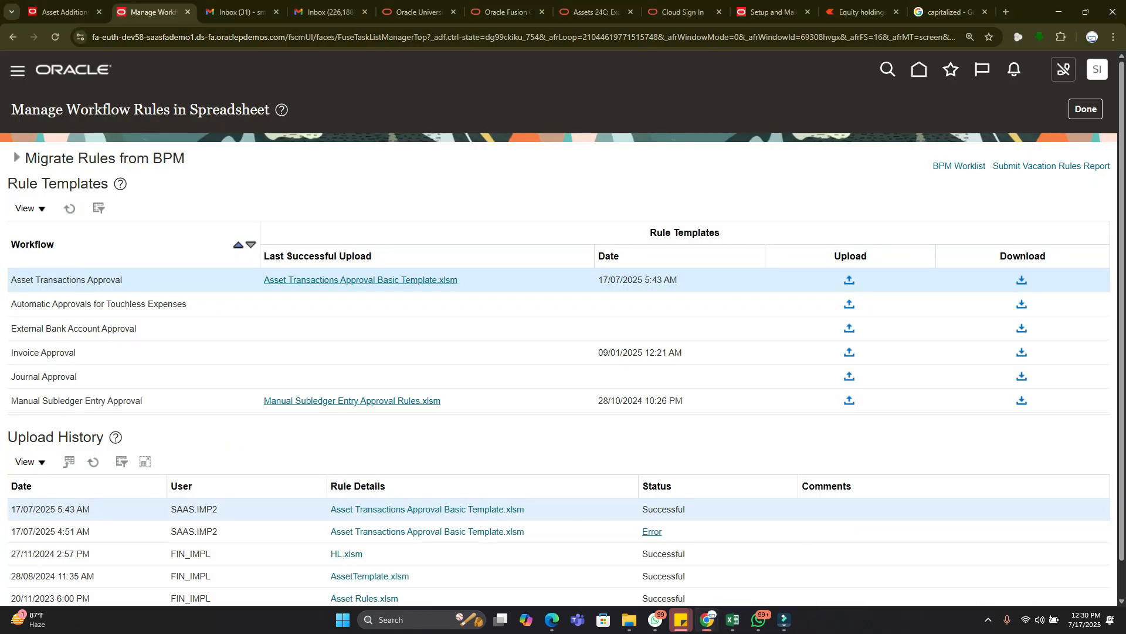
pyautogui.click(849, 280)
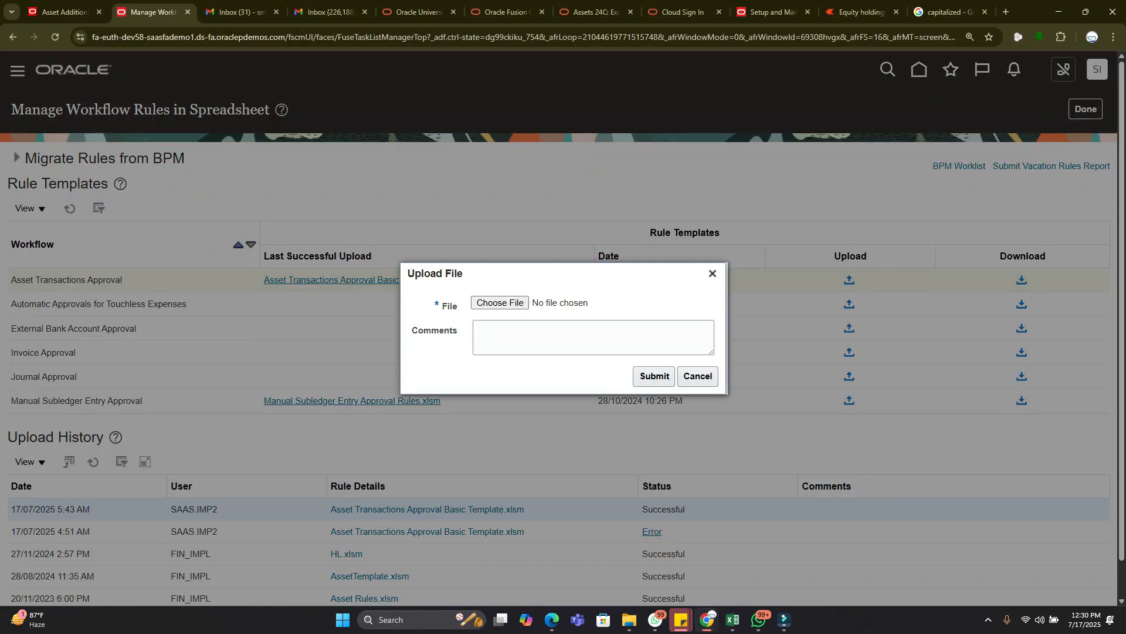
pyautogui.click(500, 302)
pyautogui.click(187, 111)
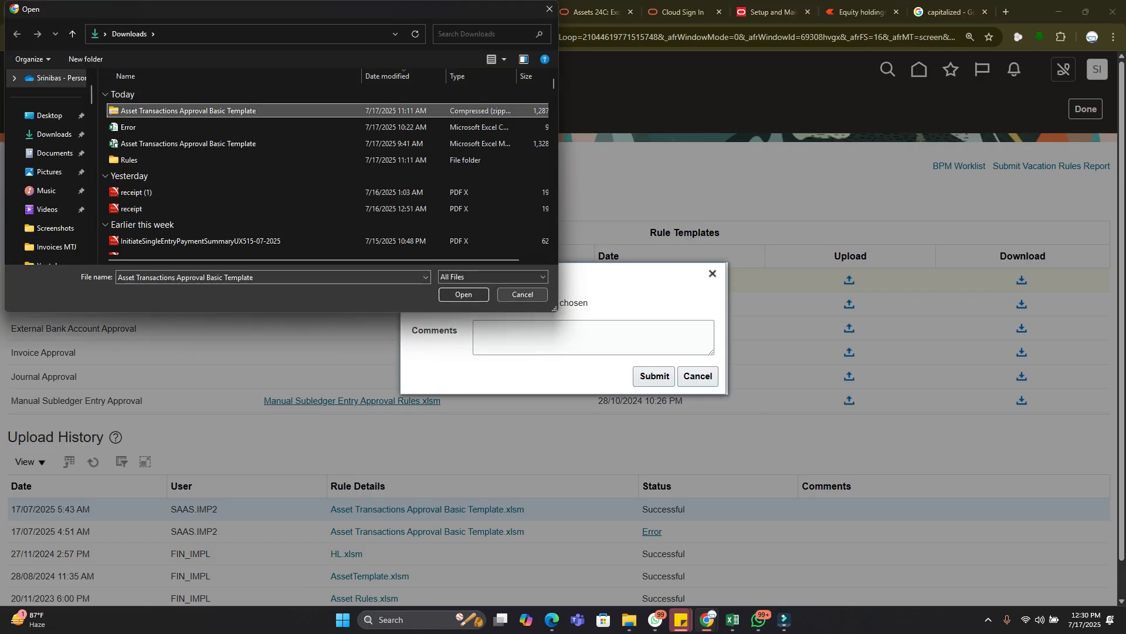
pyautogui.click(522, 294)
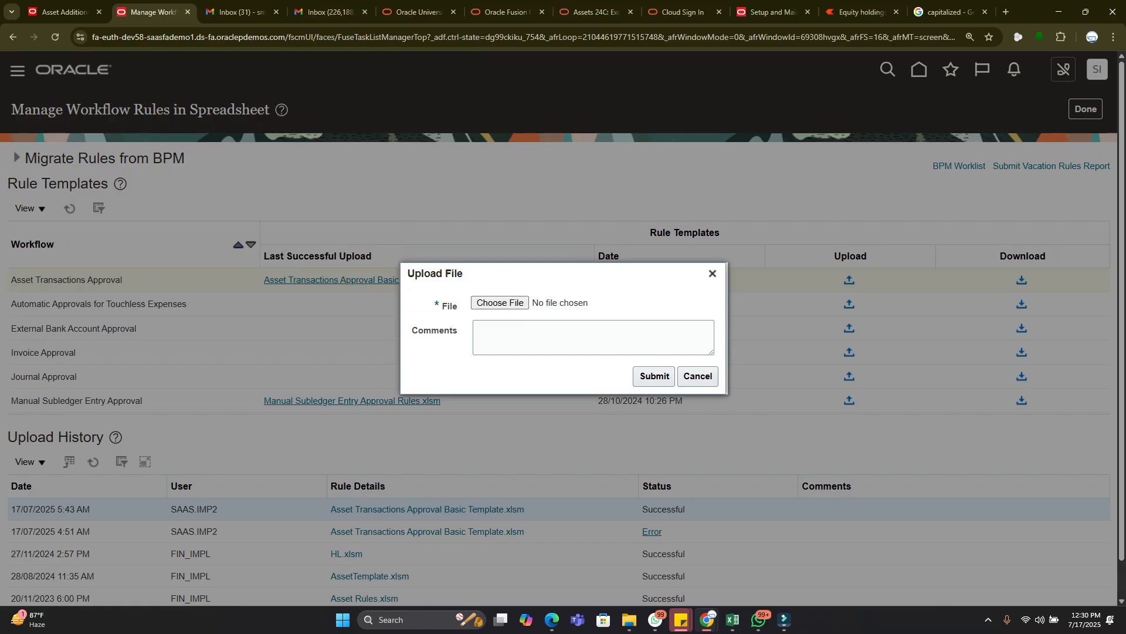
pyautogui.click(712, 273)
# Step: Check the Upload History for the latest Asset Transactions Approval Basic Template.xlsm entry and its status
pyautogui.scroll(-2, 470, 499)
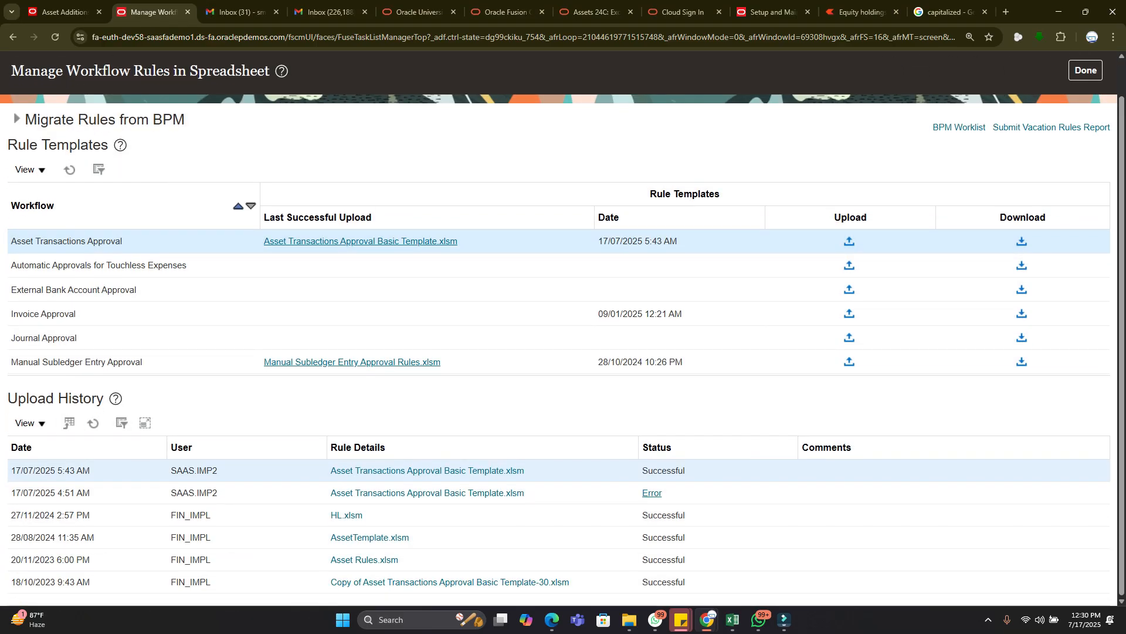
pyautogui.moveTo(7, 398); pyautogui.dragTo(104, 399)
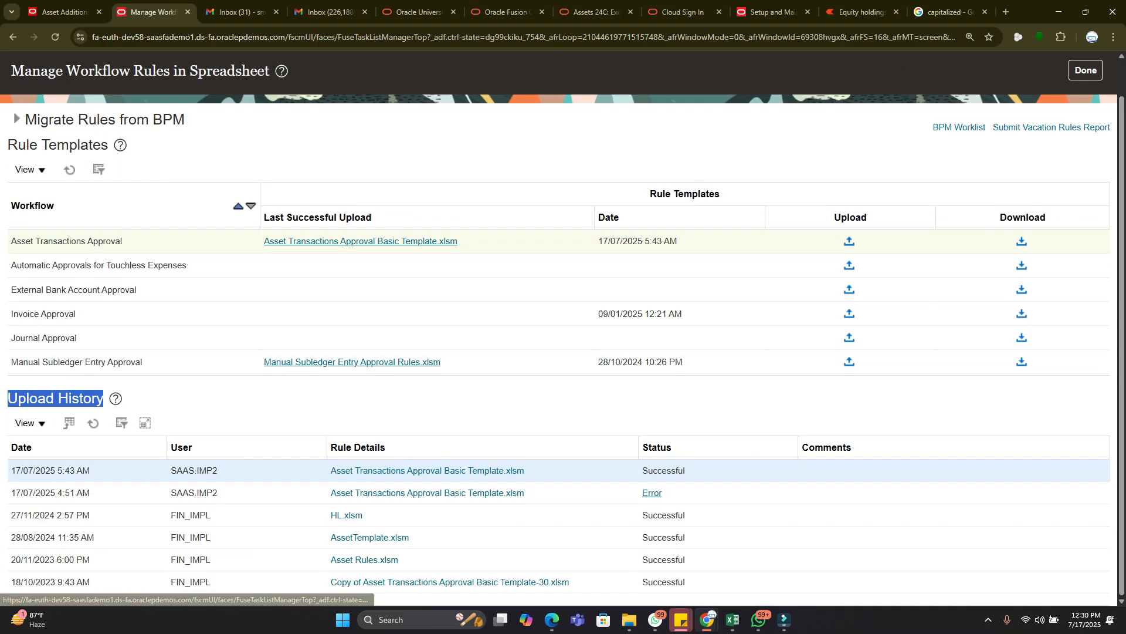
pyautogui.moveTo(330, 470); pyautogui.dragTo(524, 470)
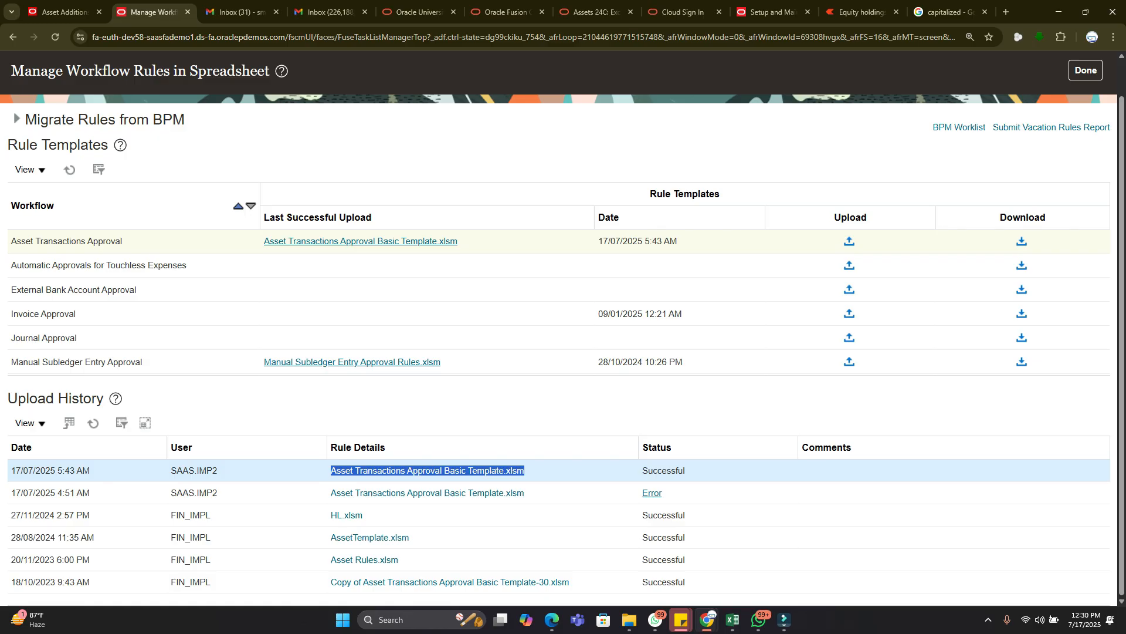
pyautogui.click(572, 471)
pyautogui.moveTo(535, 472); pyautogui.dragTo(328, 472)
# Step: Close the workflow rules task and the task search, and go to the Assets page for the US CORP book
pyautogui.click(1085, 71)
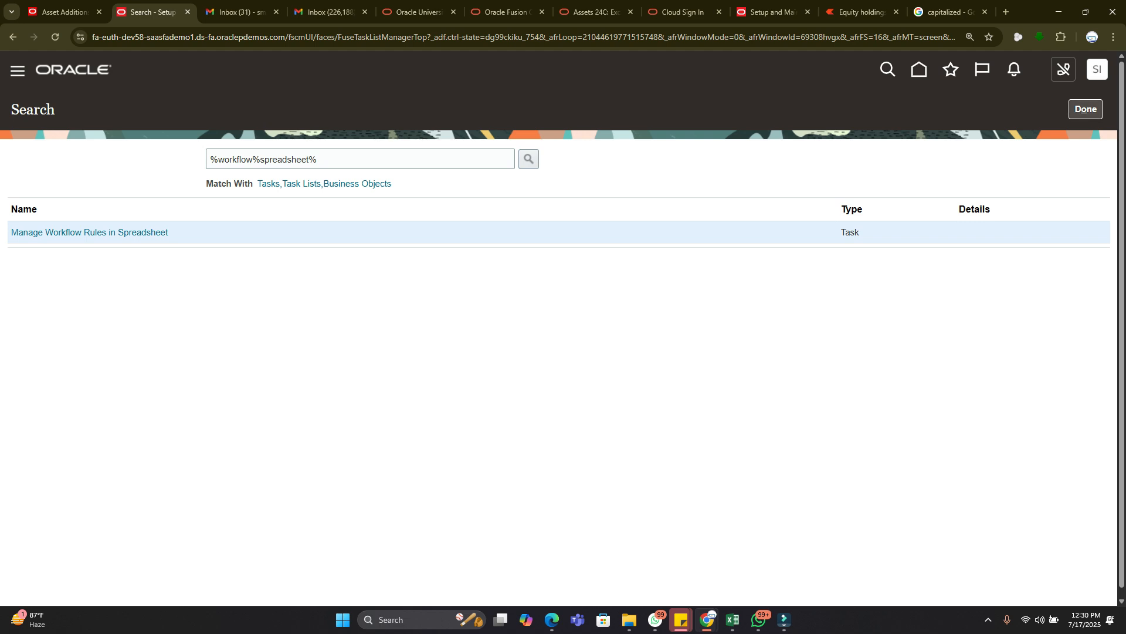
pyautogui.click(1086, 110)
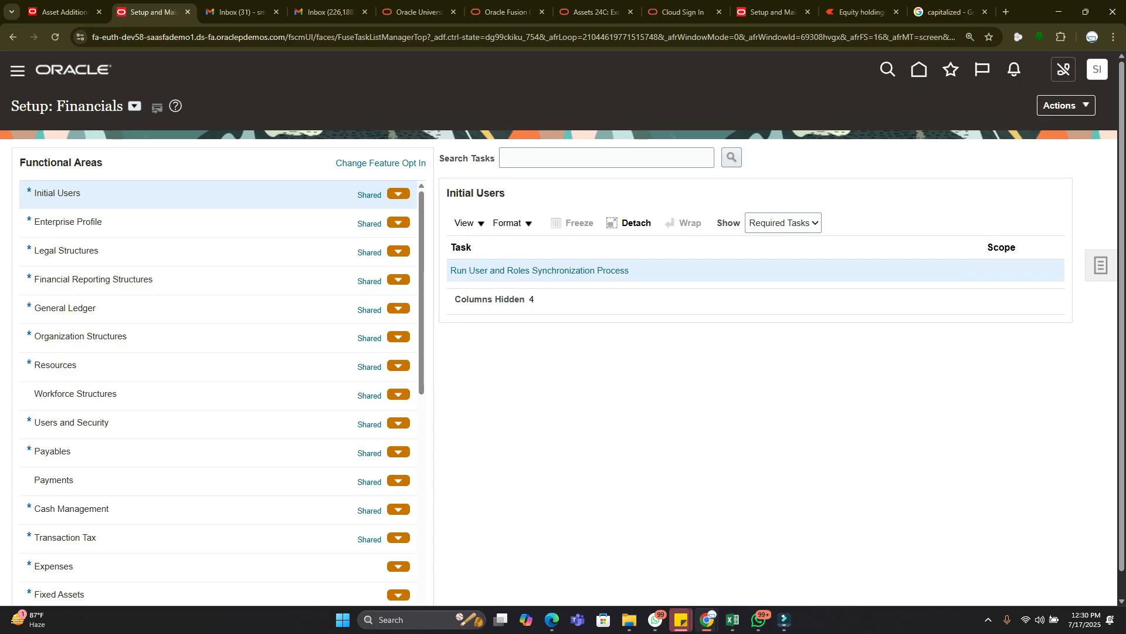
pyautogui.click(65, 12)
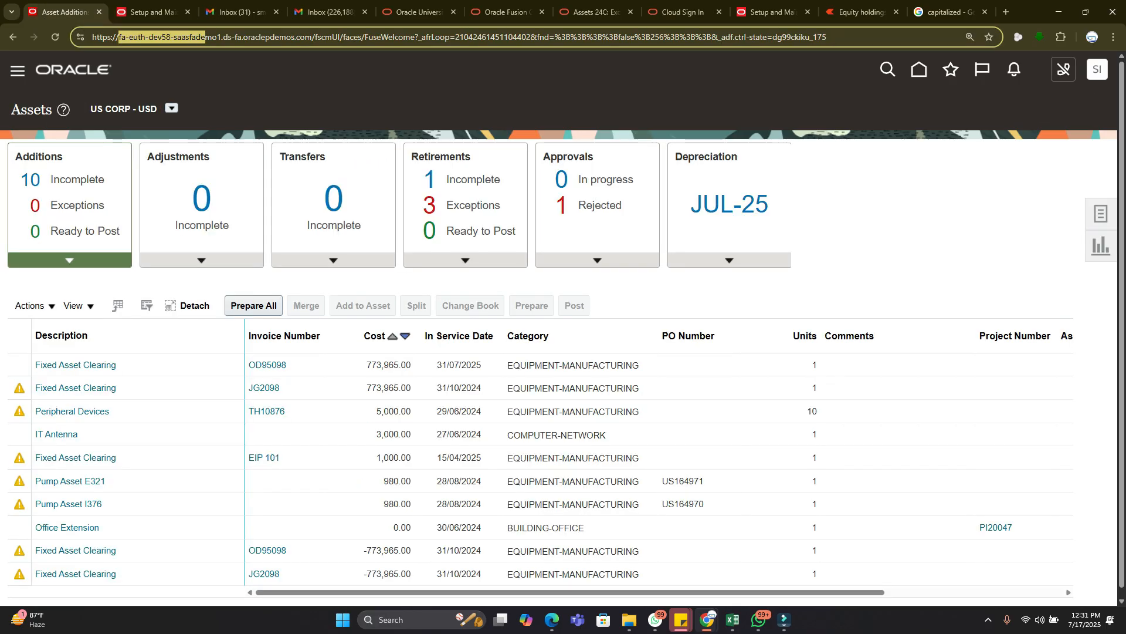
# Step: Start adding an asset in the US CORP book with the asset type Capitalized
pyautogui.click(1101, 214)
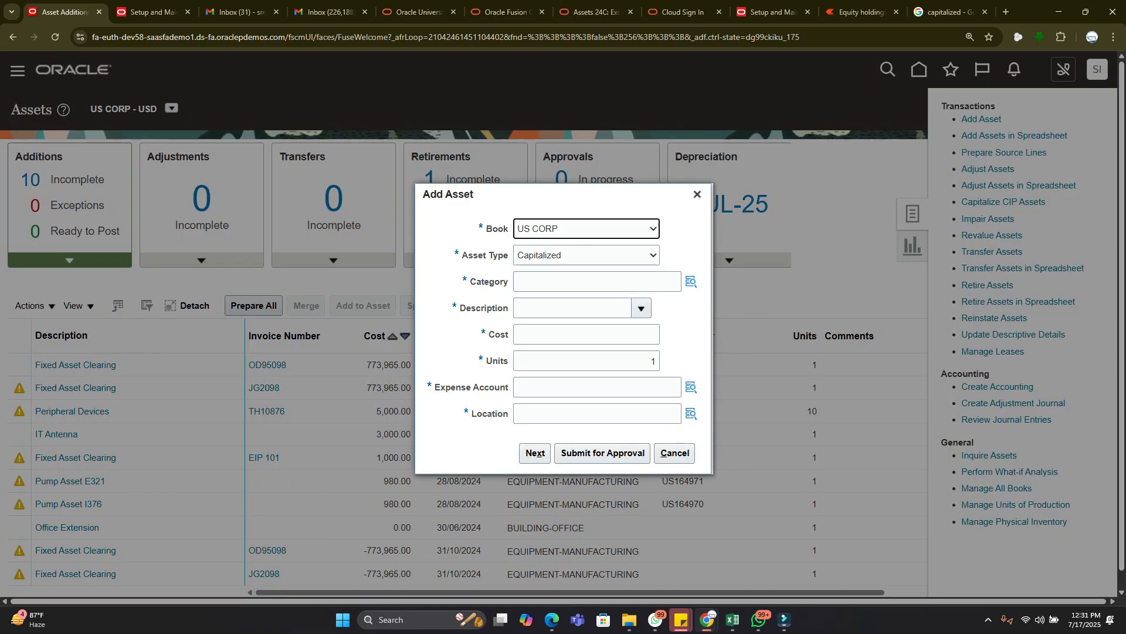
pyautogui.click(587, 228)
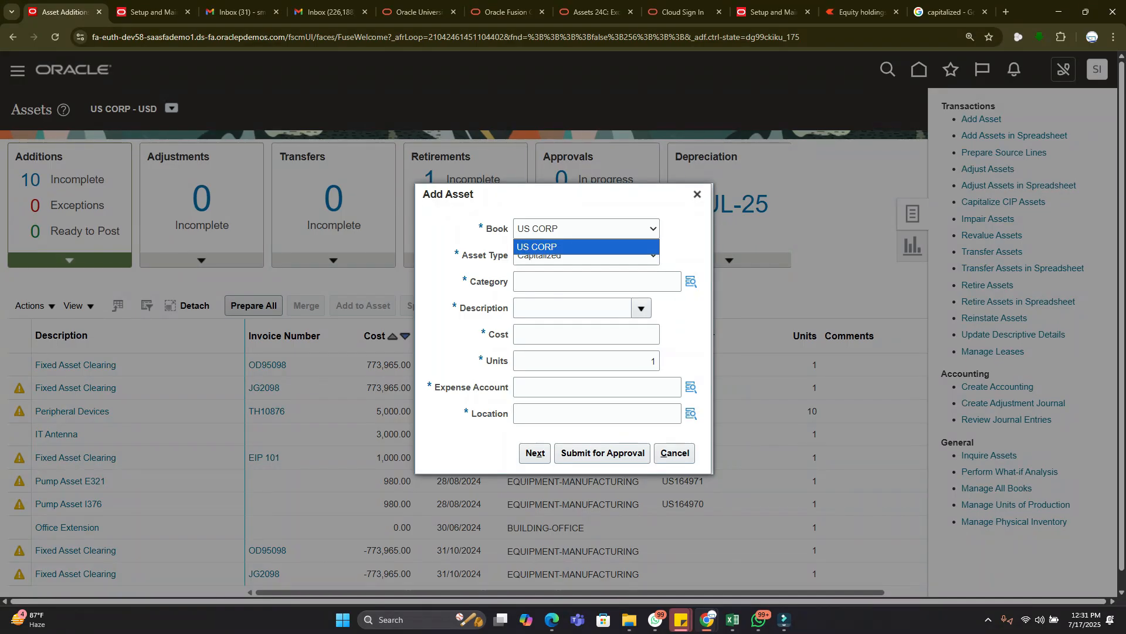
pyautogui.click(587, 254)
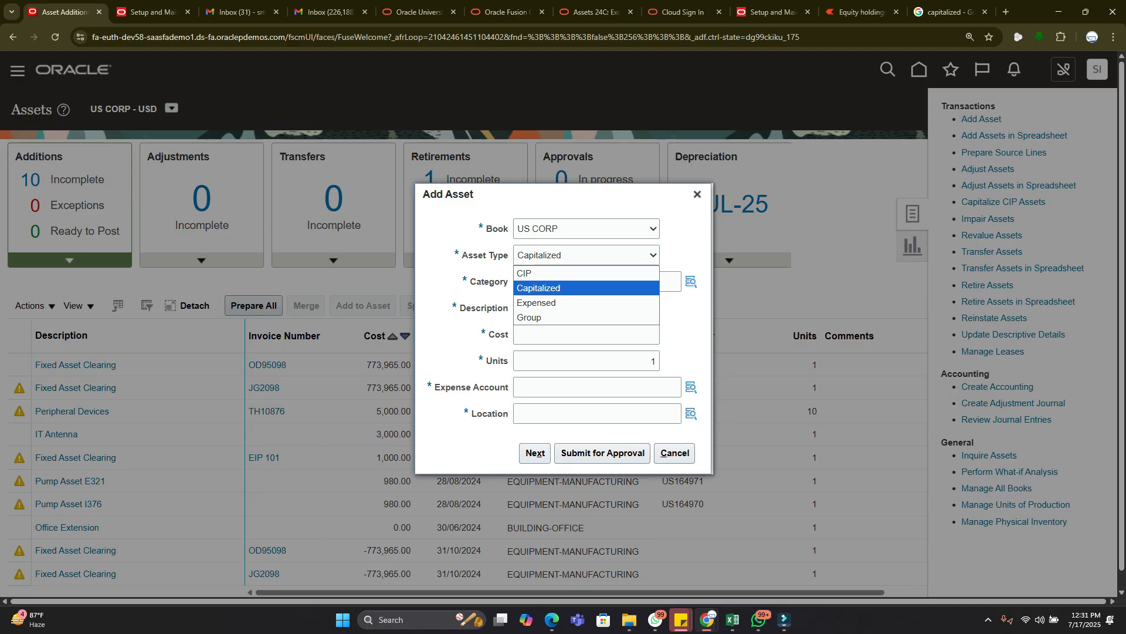
pyautogui.press('Up')
pyautogui.click(539, 288)
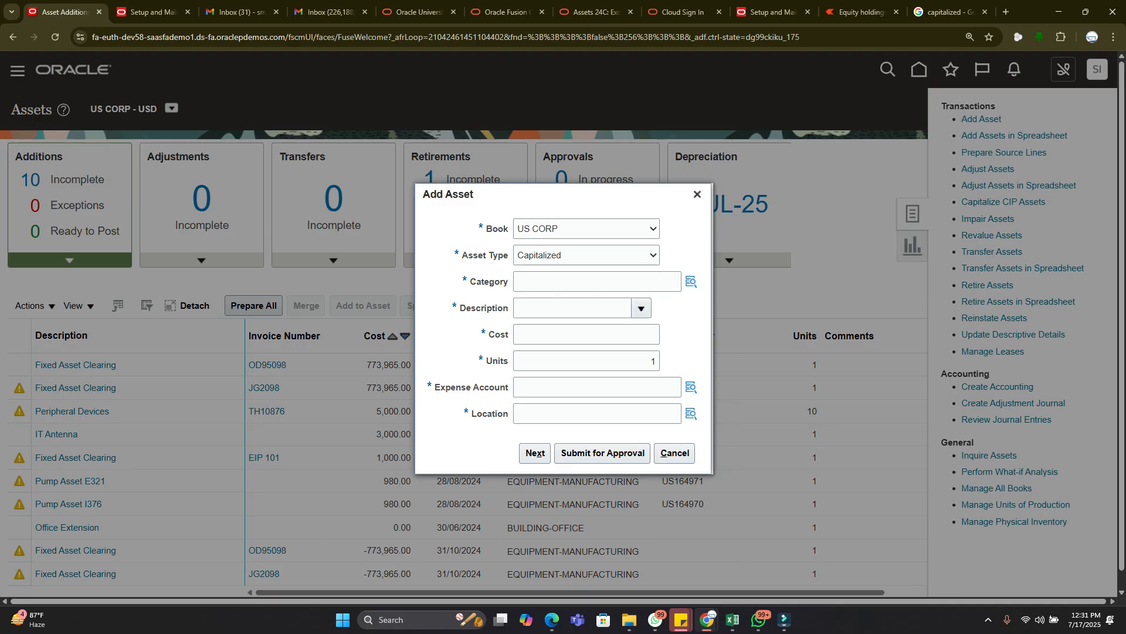
# Step: Set the new asset's category to major category COMPUTER and minor category HARDWARE
pyautogui.click(598, 282)
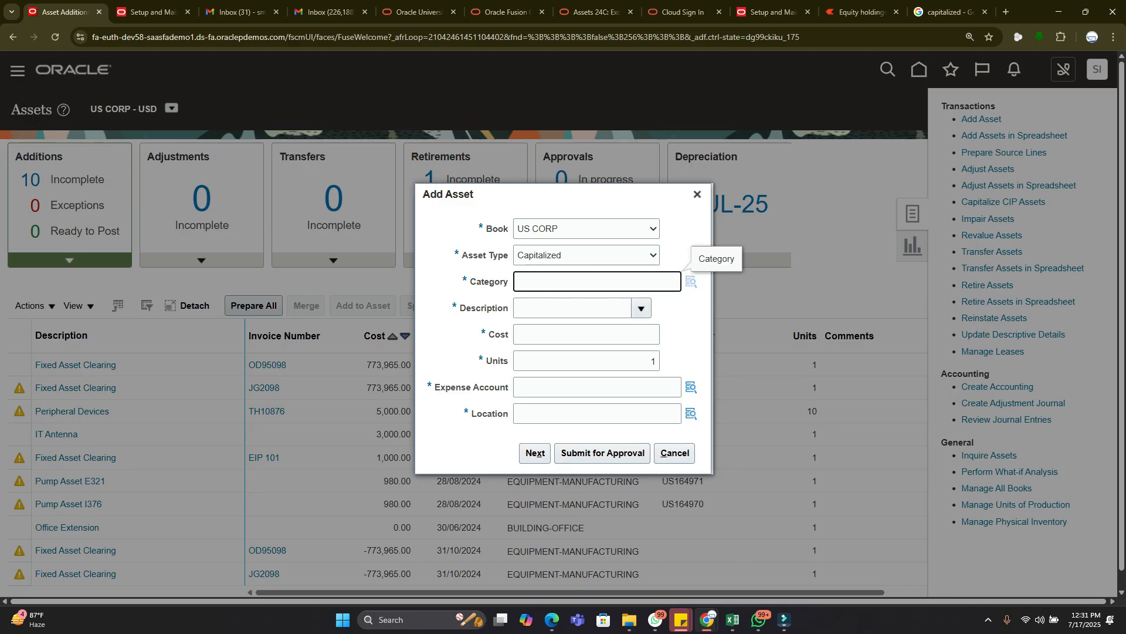
pyautogui.click(691, 281)
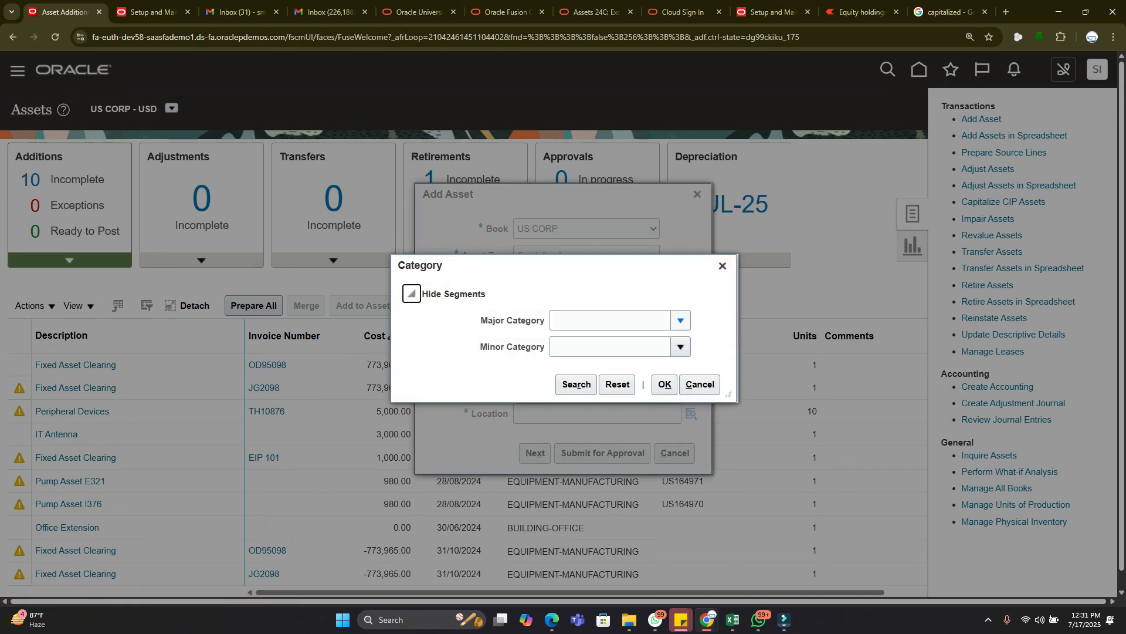
pyautogui.click(681, 320)
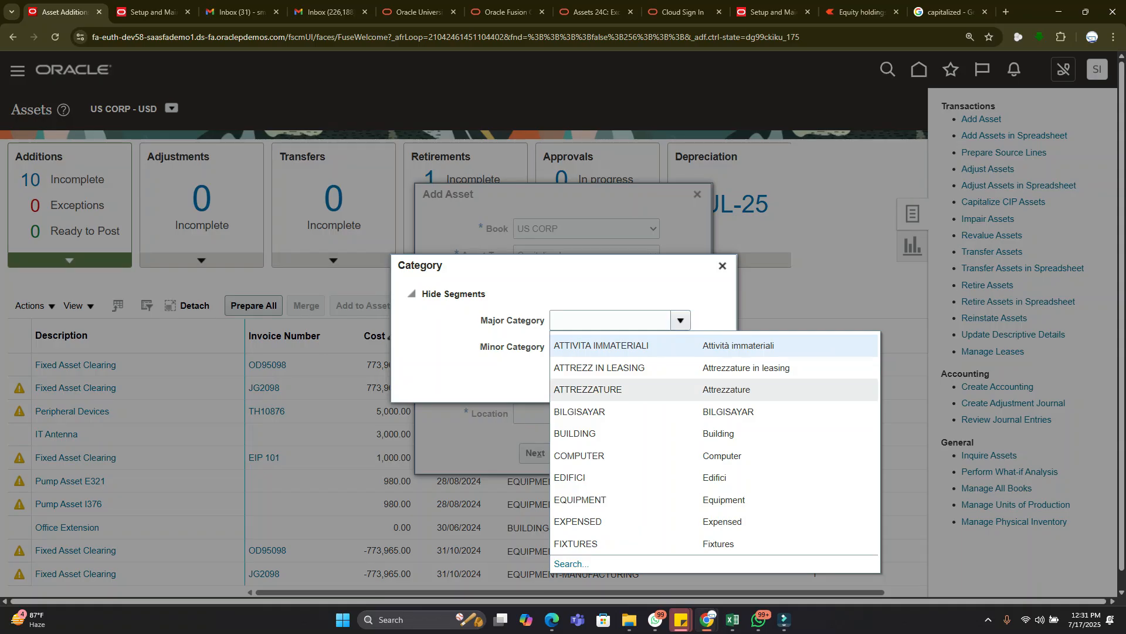
pyautogui.click(599, 456)
pyautogui.click(610, 346)
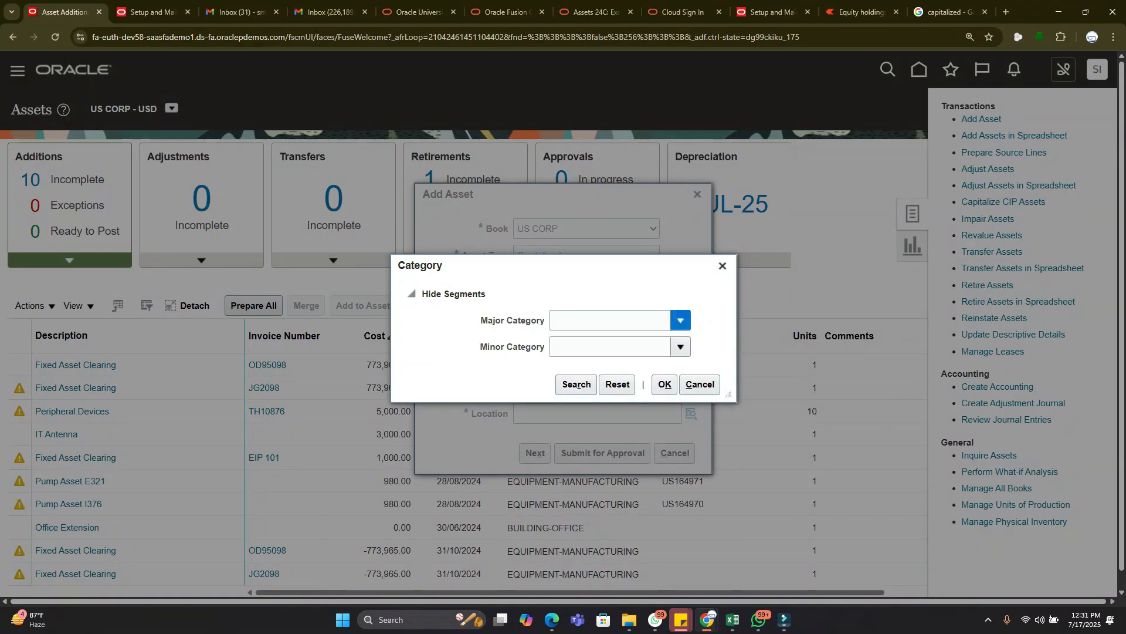
pyautogui.click(681, 319)
pyautogui.click(599, 456)
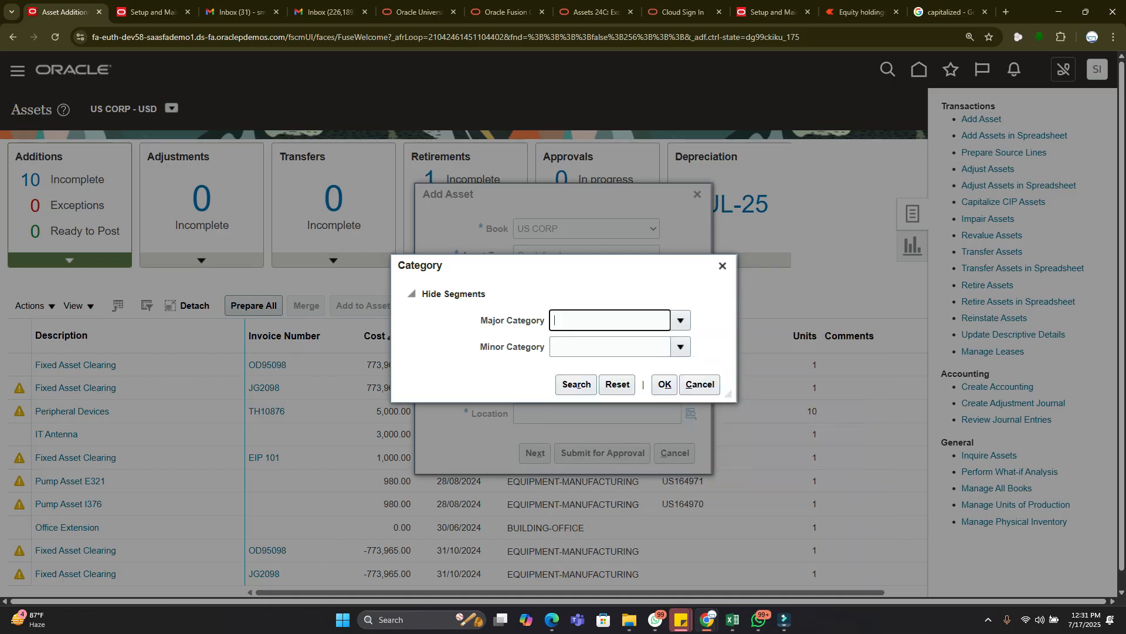
pyautogui.click(601, 347)
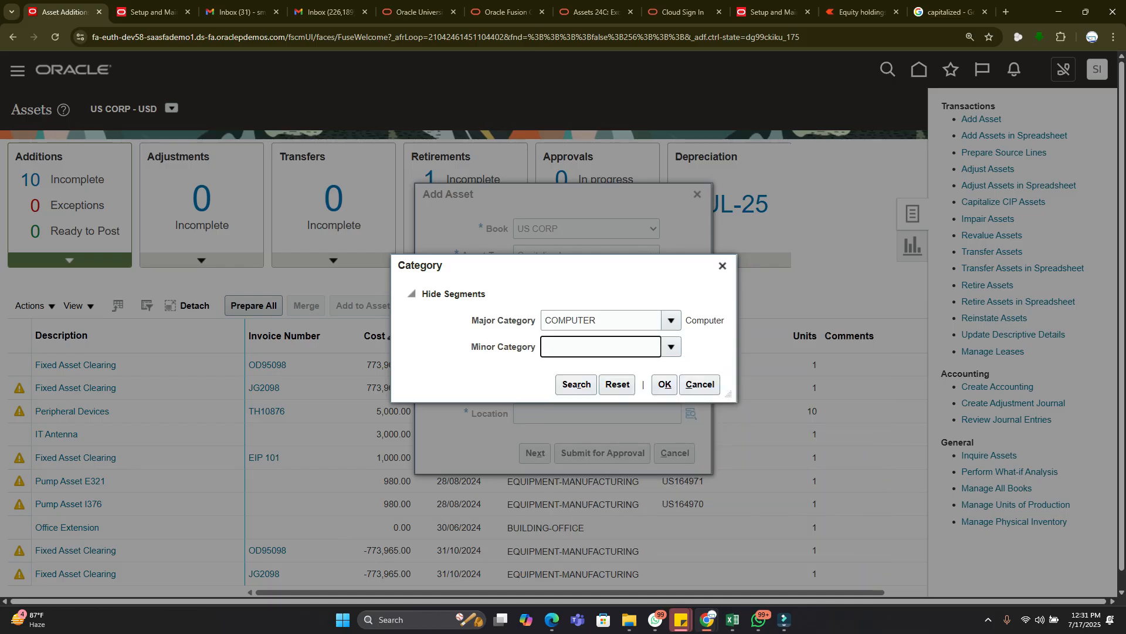
pyautogui.click(672, 347)
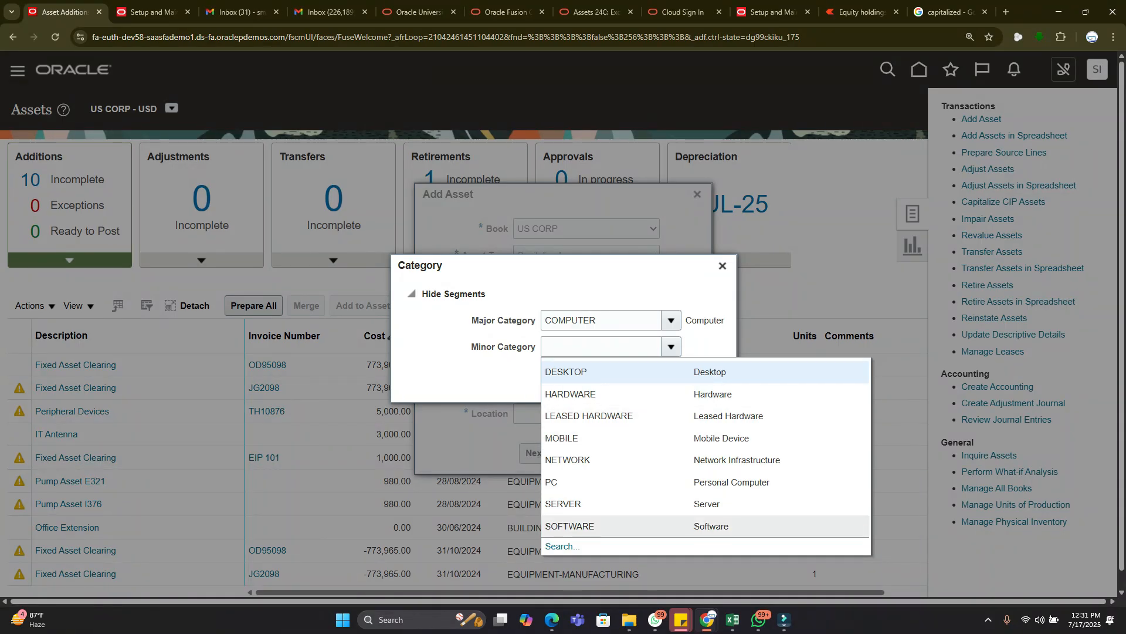
pyautogui.click(578, 394)
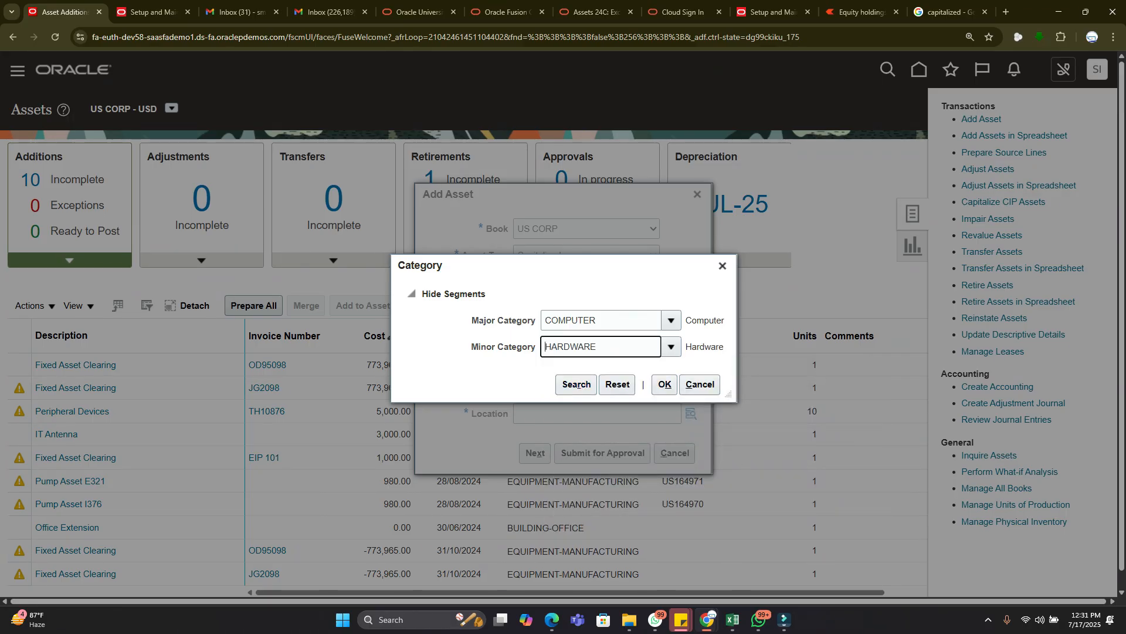
pyautogui.click(665, 384)
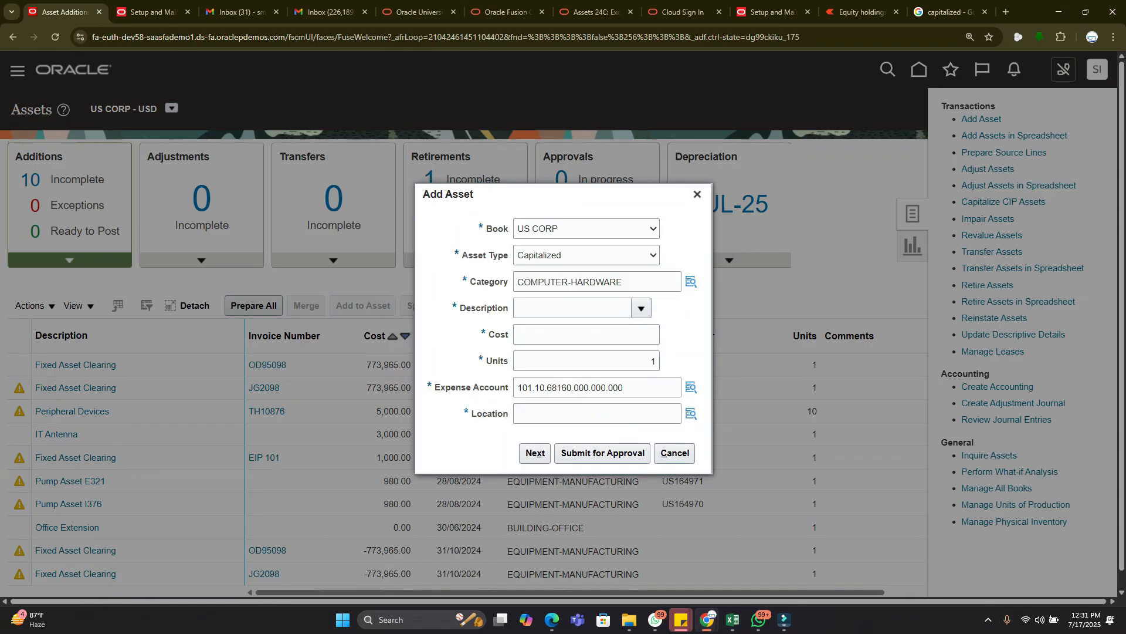
# Step: Enter the asset description ASSET APPROVAL TEST and a cost of 1,200, leaving the units at their default
pyautogui.click(572, 308)
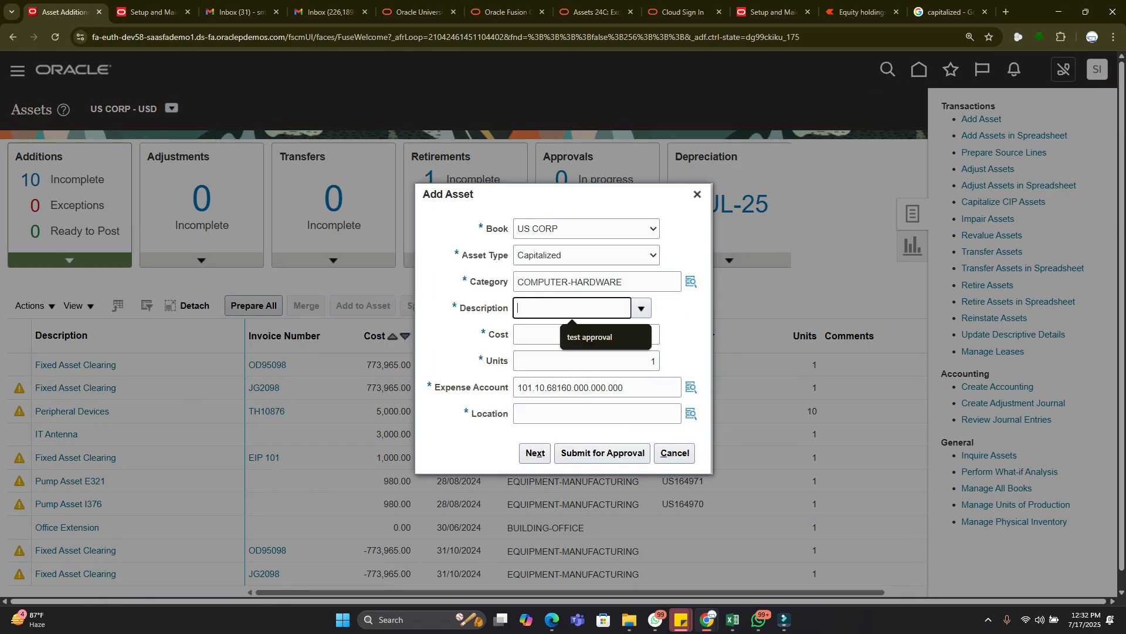
pyautogui.write('ASSET')
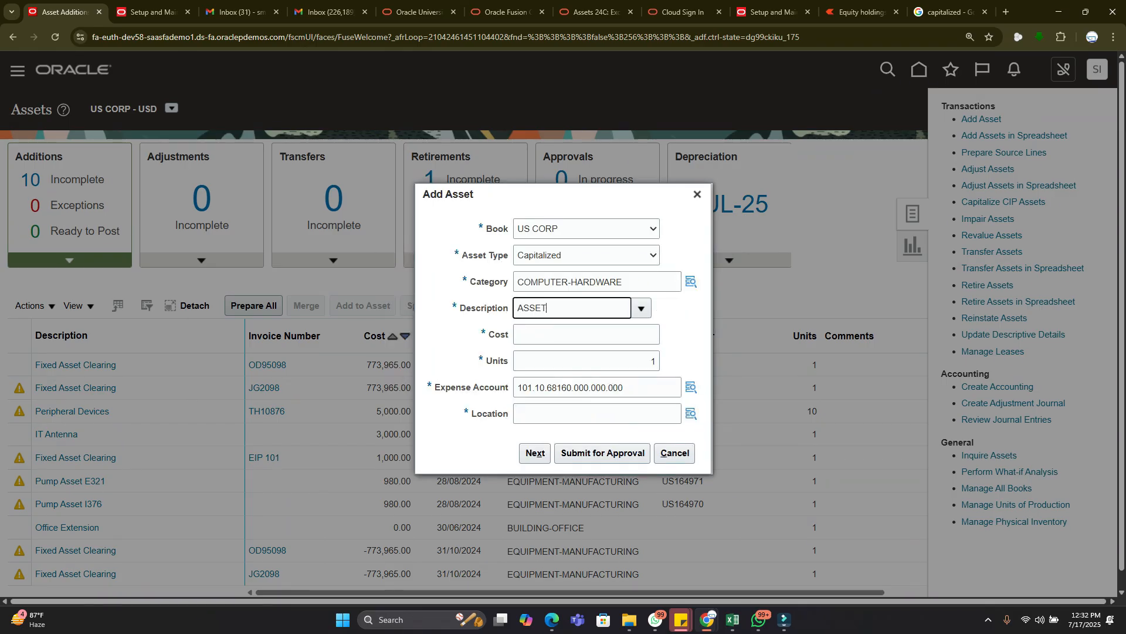
pyautogui.write(' APPROVAL TEST')
pyautogui.press('Tab')
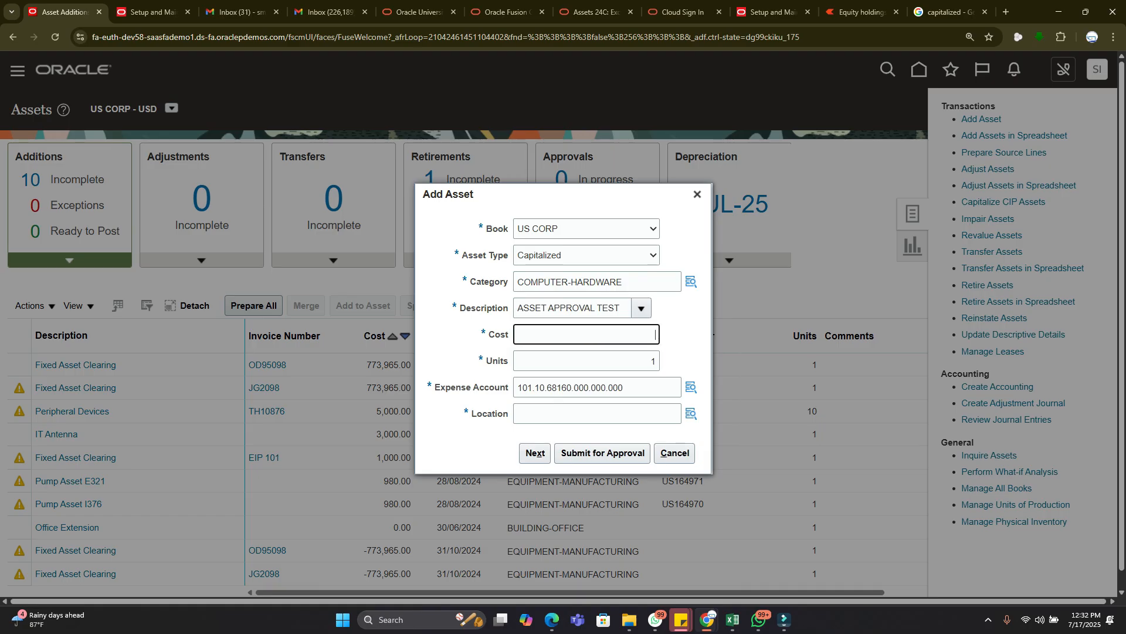
pyautogui.write('12000')
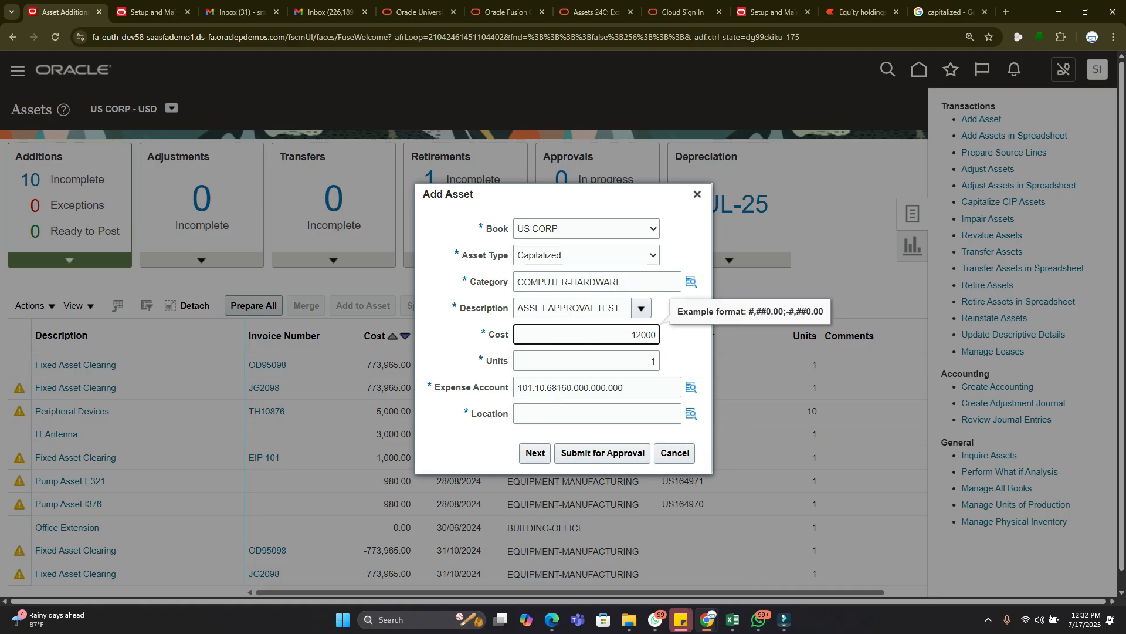
pyautogui.press('BackSpace')
pyautogui.press('Tab')
pyautogui.press('Tab')
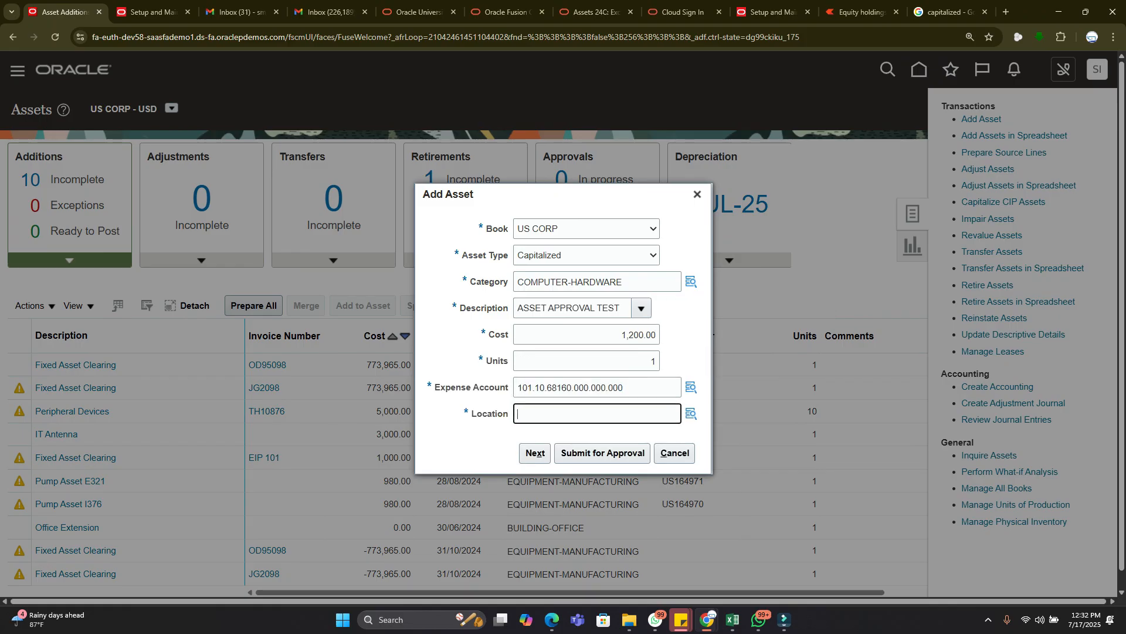
# Step: Open the location search for the new asset and set its country segment to USA
pyautogui.click(691, 414)
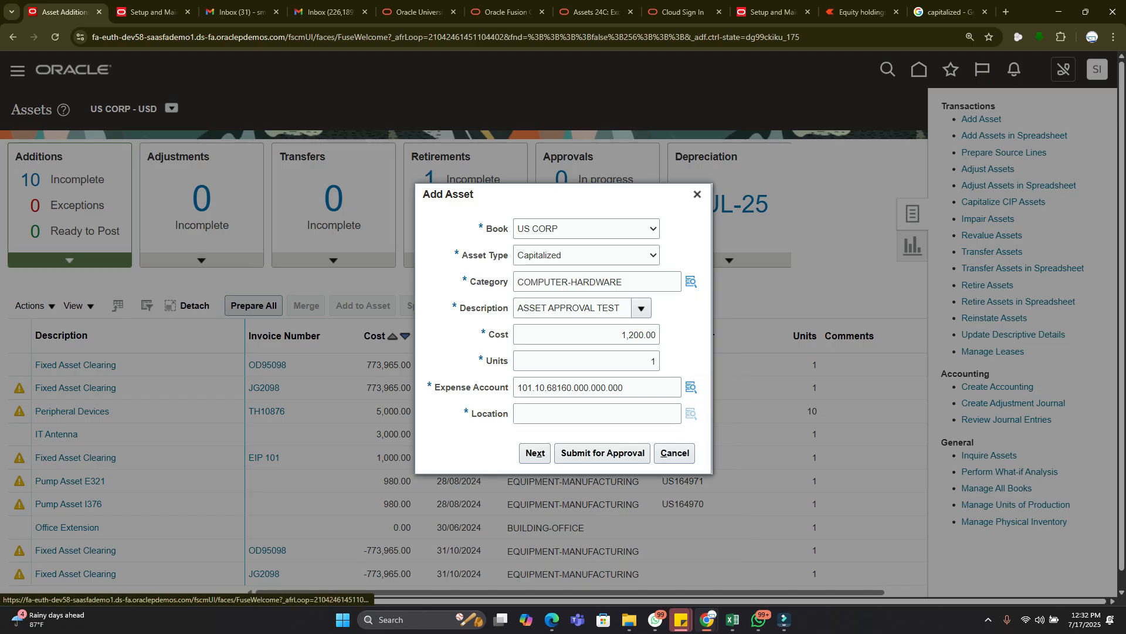
pyautogui.click(680, 312)
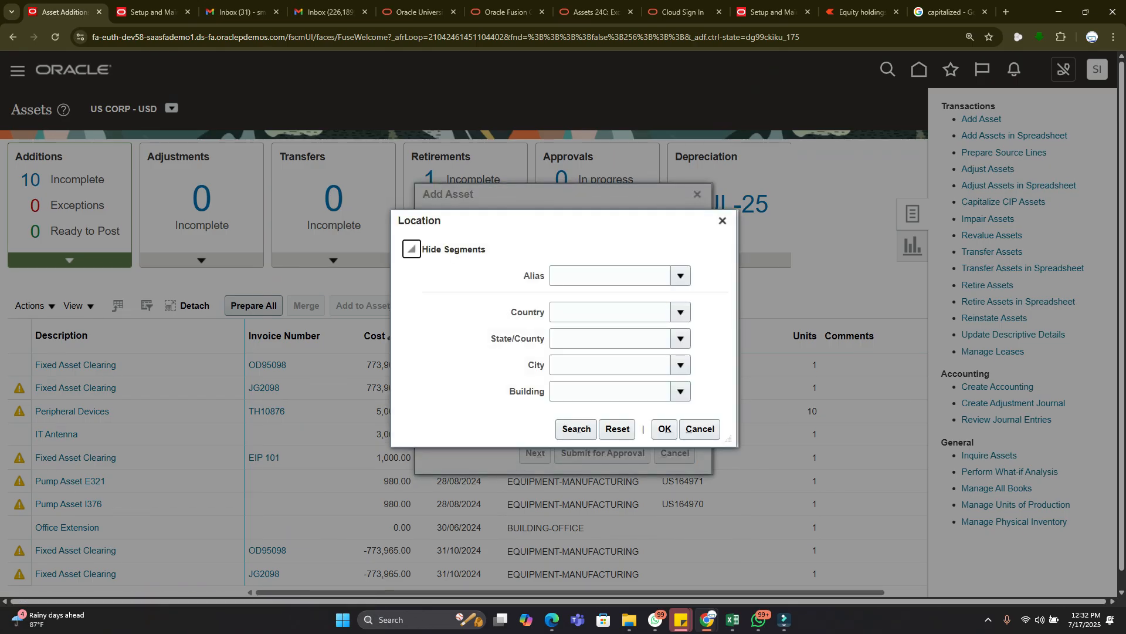
pyautogui.click(680, 312)
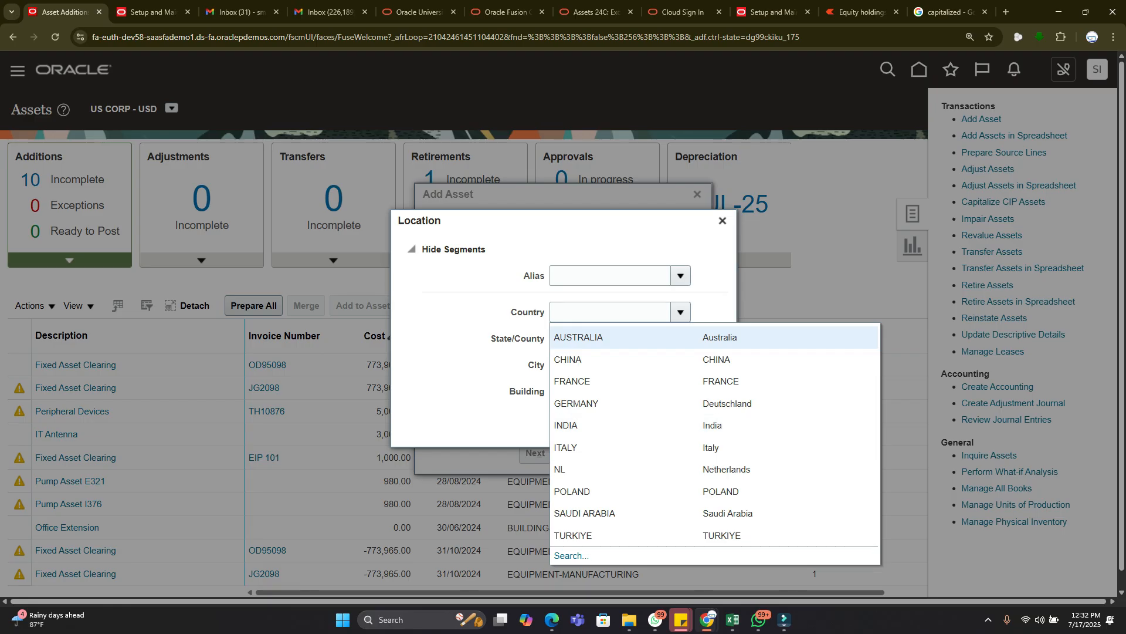
pyautogui.click(572, 555)
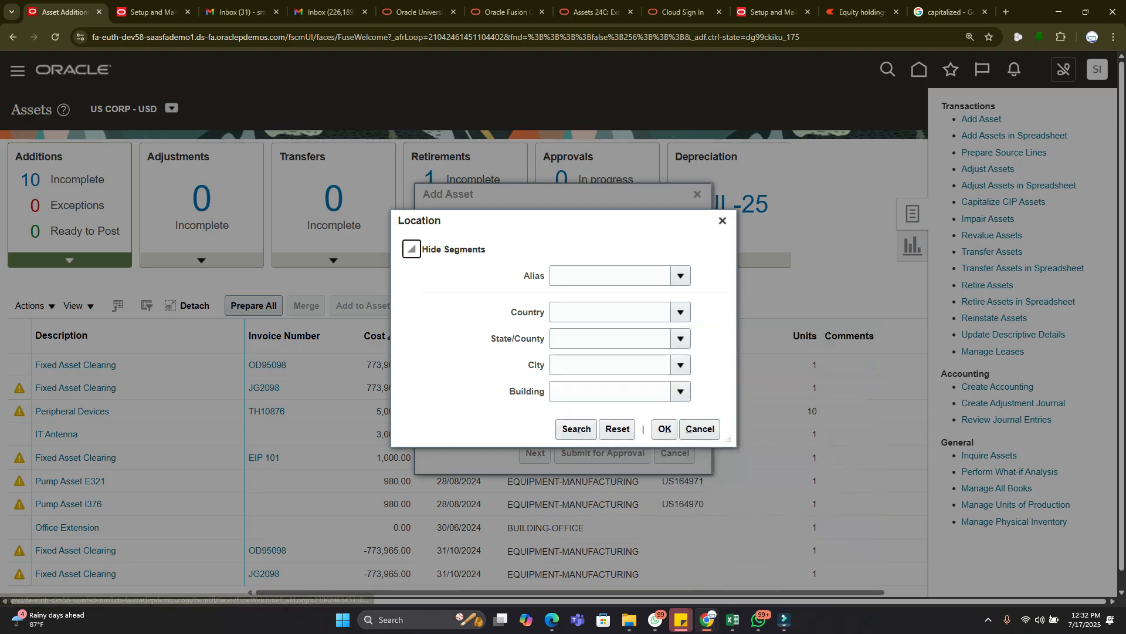
pyautogui.write('USA')
pyautogui.press('Return')
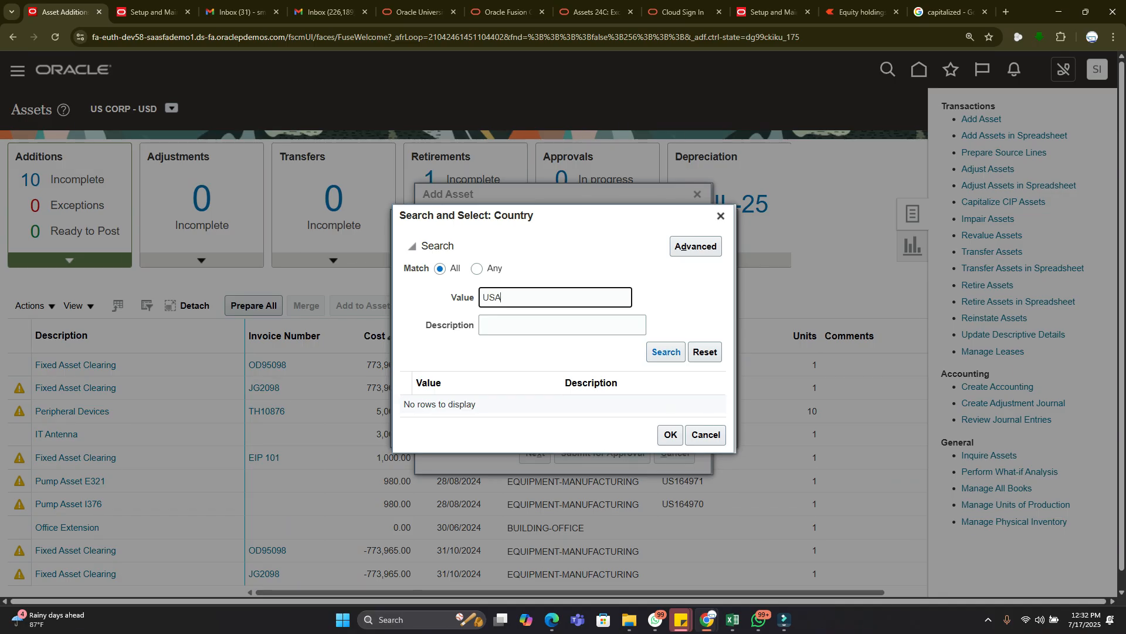
pyautogui.click(498, 404)
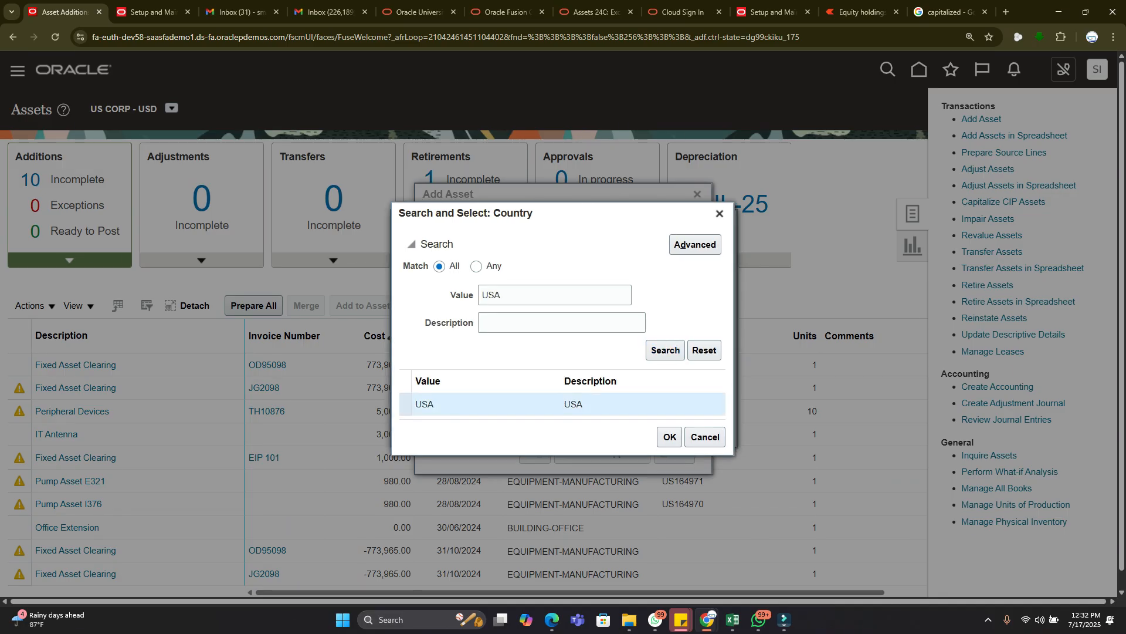
pyautogui.click(670, 437)
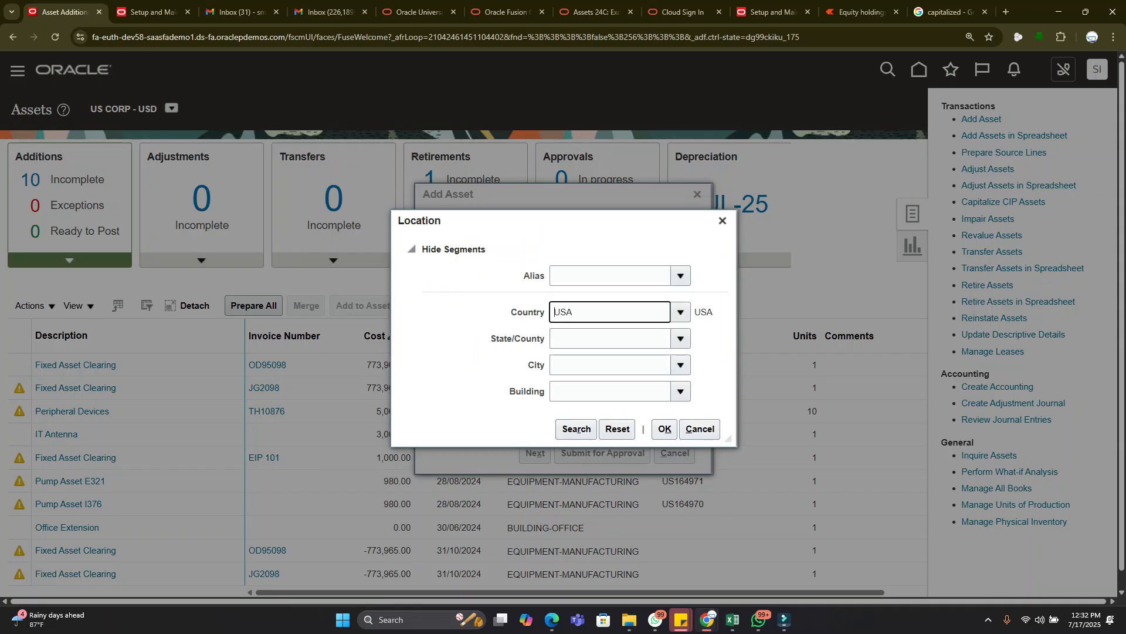
# Step: Search the locations in the USA and assign USA-CALIFORNIA-ATLANTA-OFFICE as the new asset's location
pyautogui.click(576, 429)
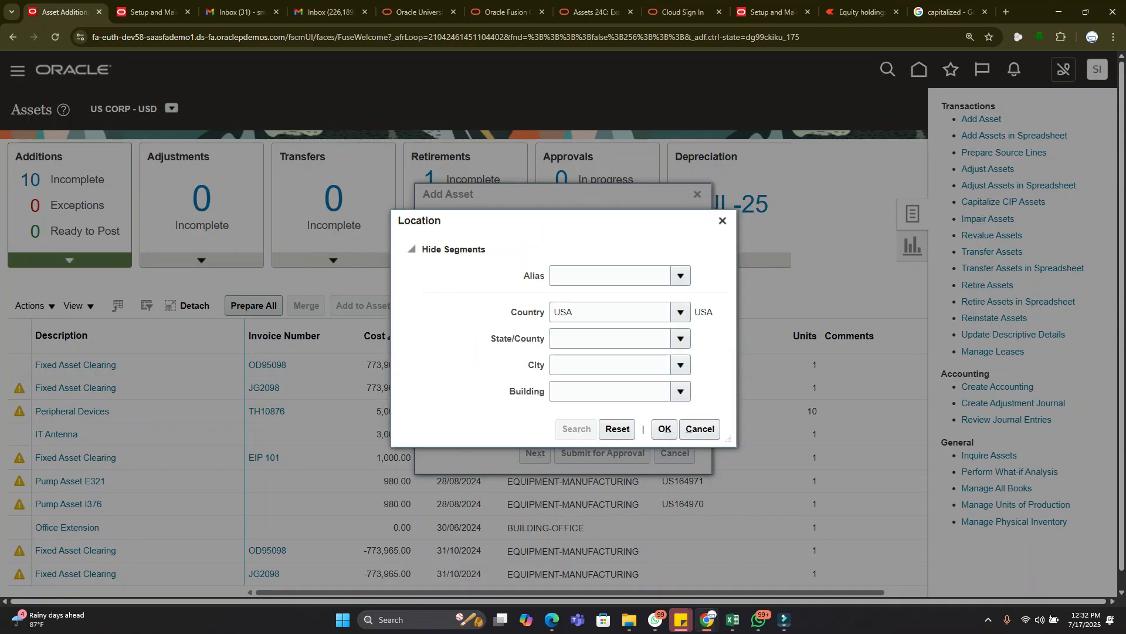
pyautogui.click(563, 196)
pyautogui.click(663, 542)
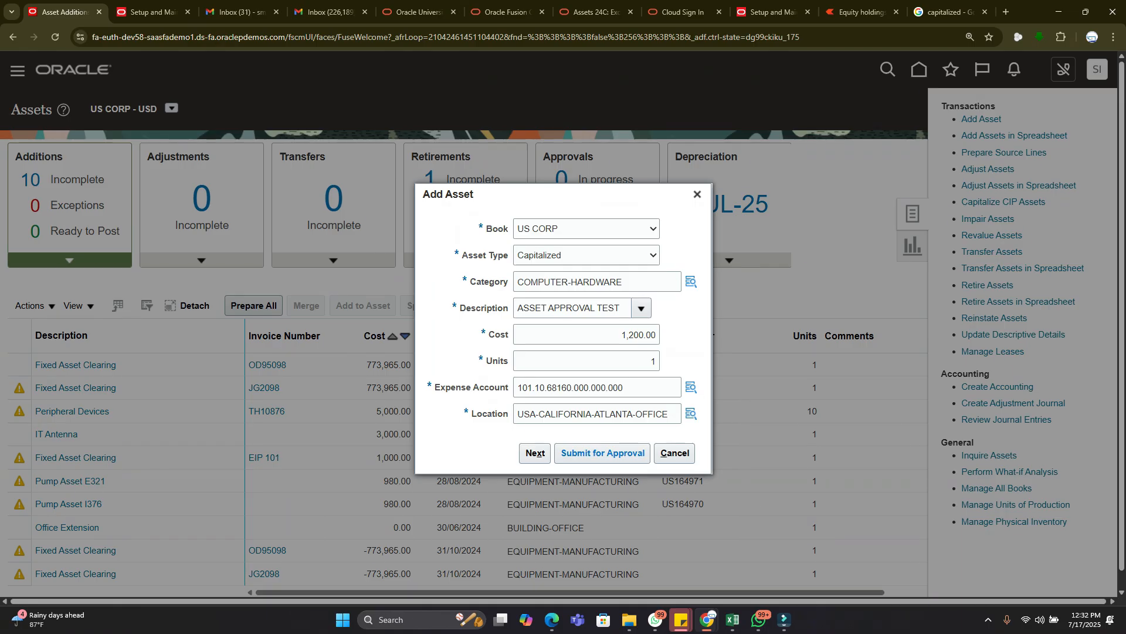
# Step: Continue to the full asset details, review them, and submit the ASSET APPROVAL TEST addition for approval
pyautogui.click(535, 453)
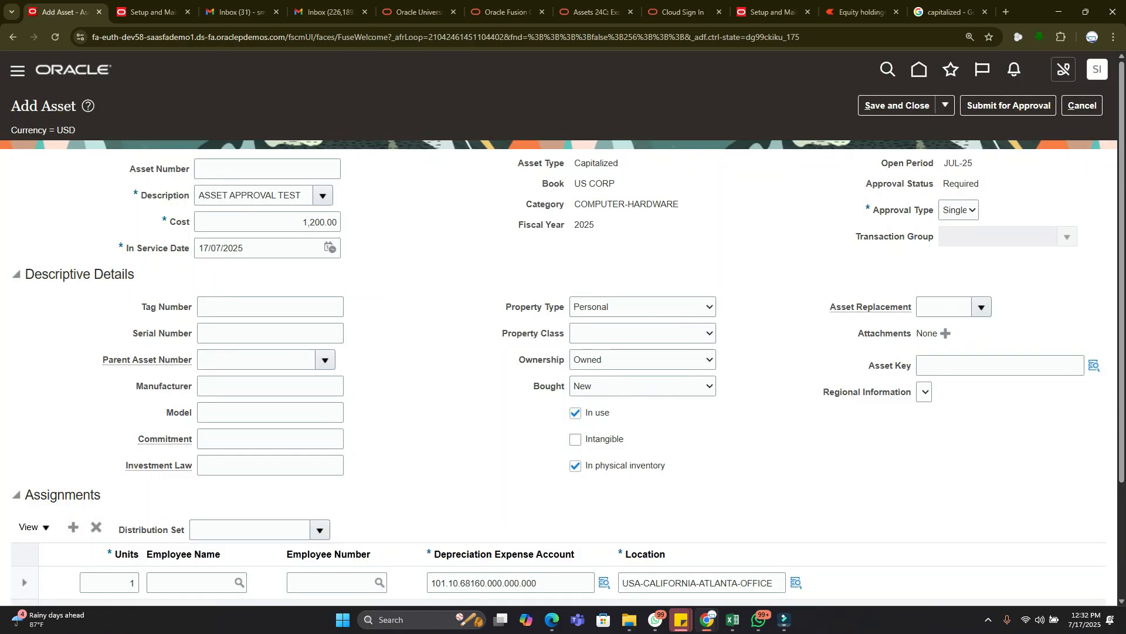
pyautogui.scroll(-3, 563, 328)
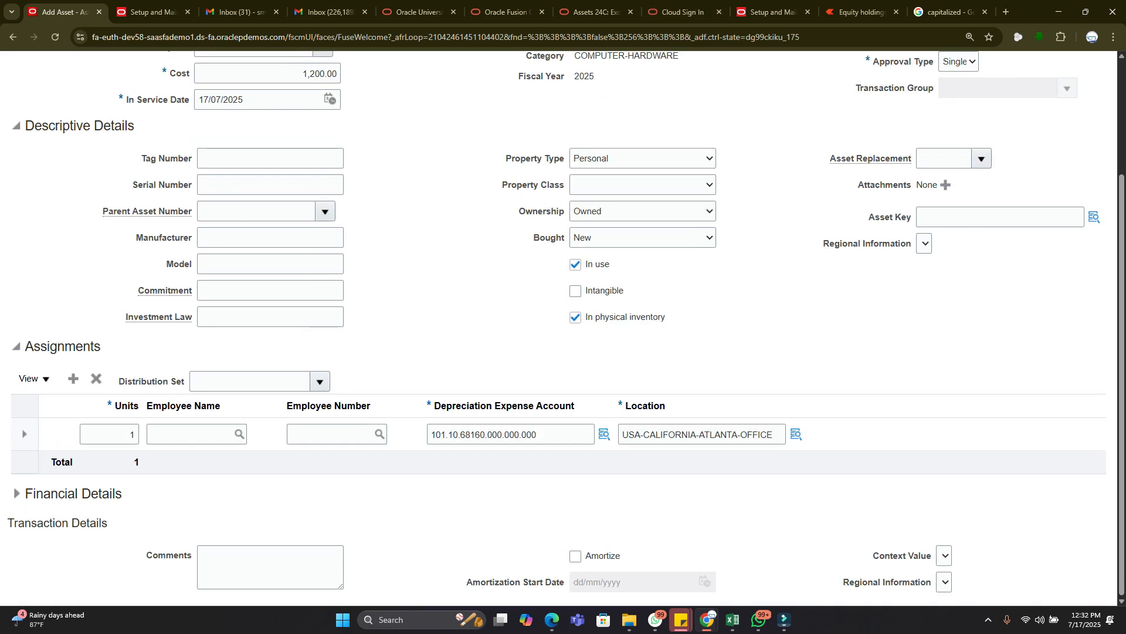
pyautogui.scroll(3, 564, 329)
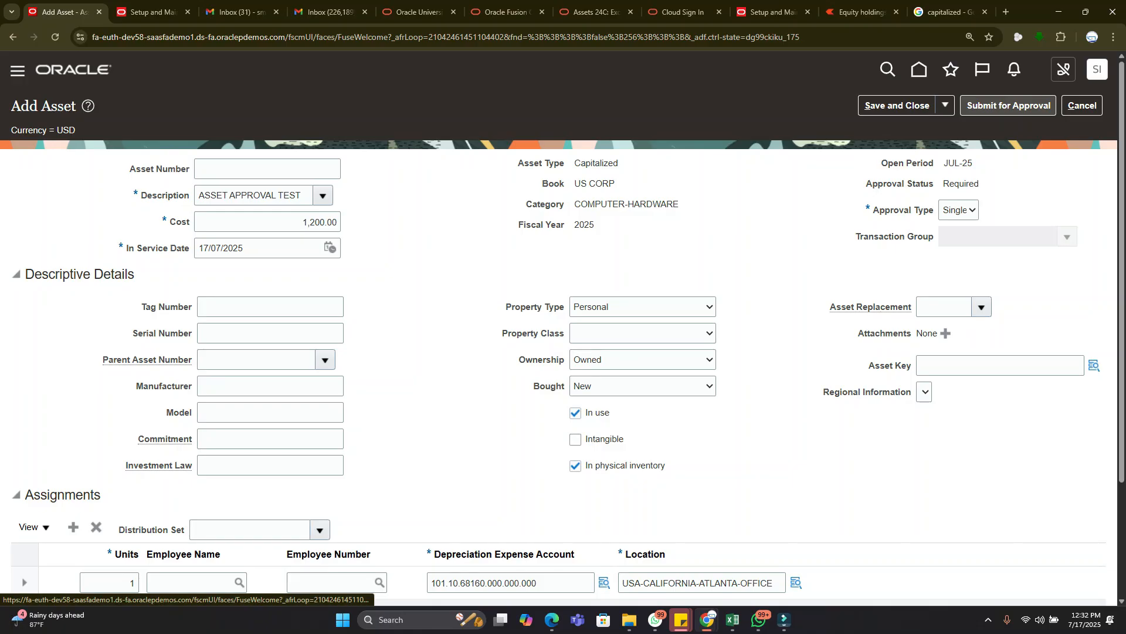
pyautogui.click(1008, 106)
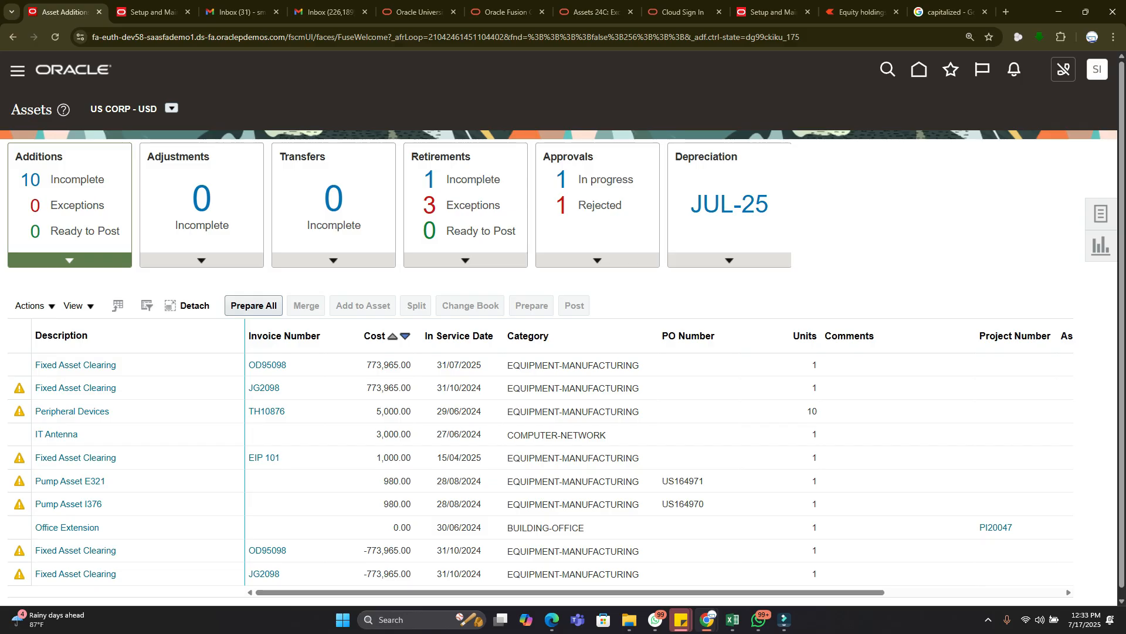
# Step: Sign out and sign in as SAAS.IMP3 with the account password, dismissing the browser's offer to save it
pyautogui.click(1097, 69)
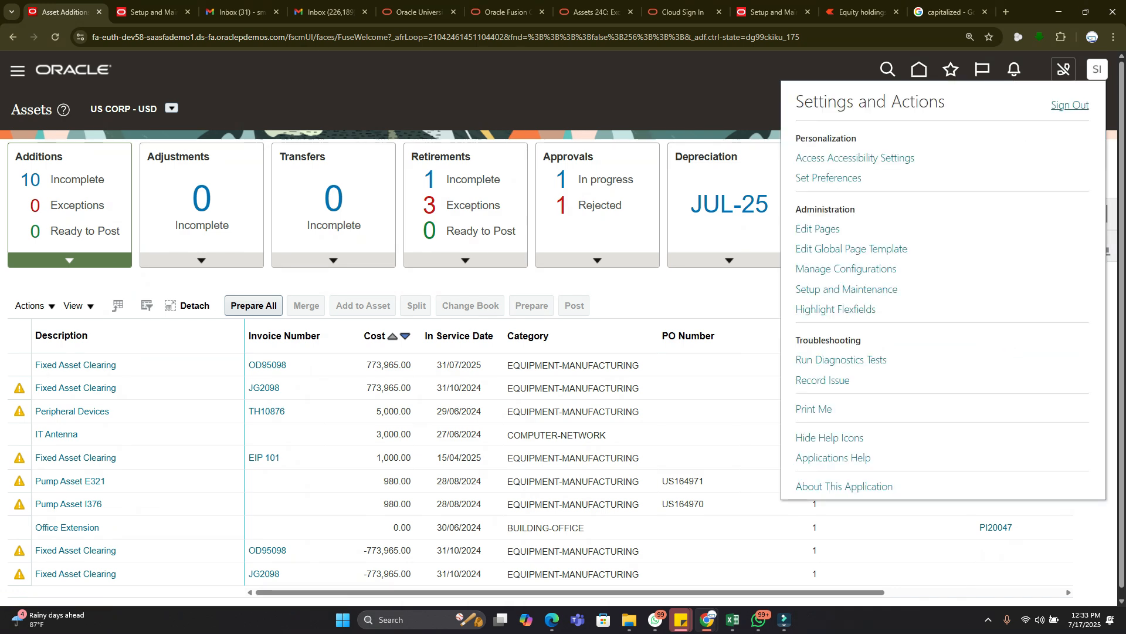
pyautogui.click(1070, 106)
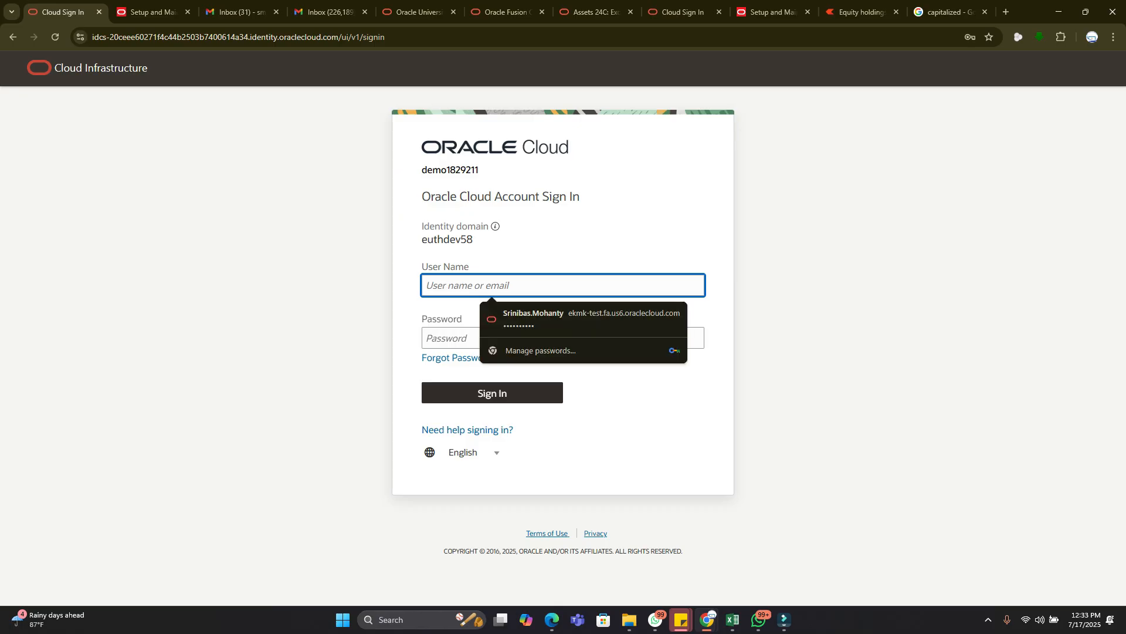
pyautogui.write('SAAS.IMP3')
pyautogui.press('Tab')
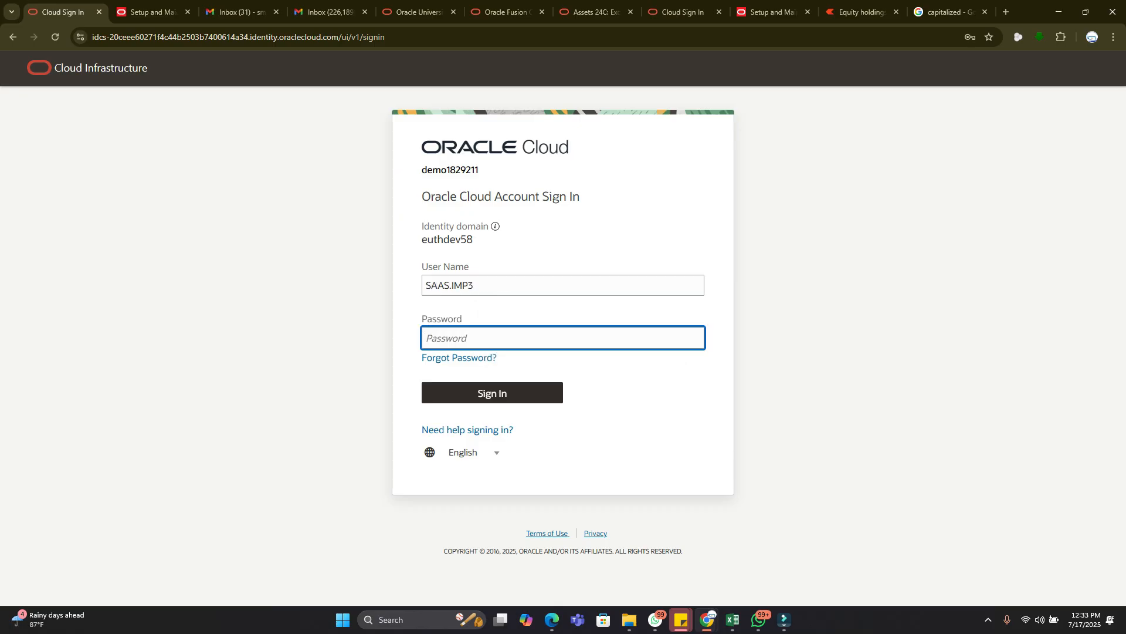
pyautogui.write('*********')
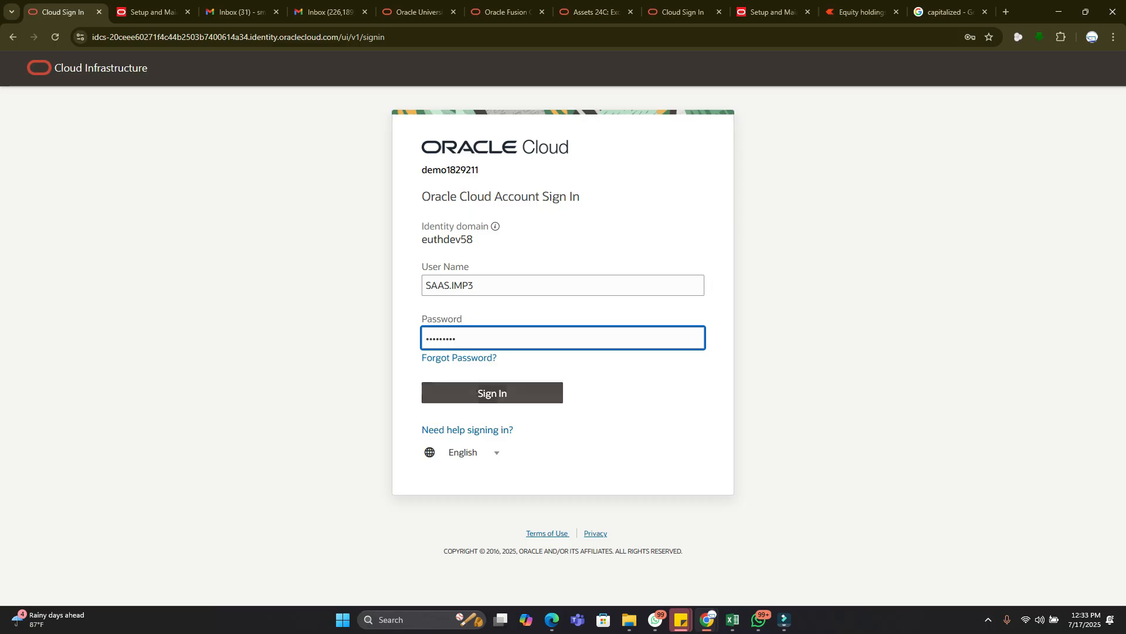
pyautogui.press('Return')
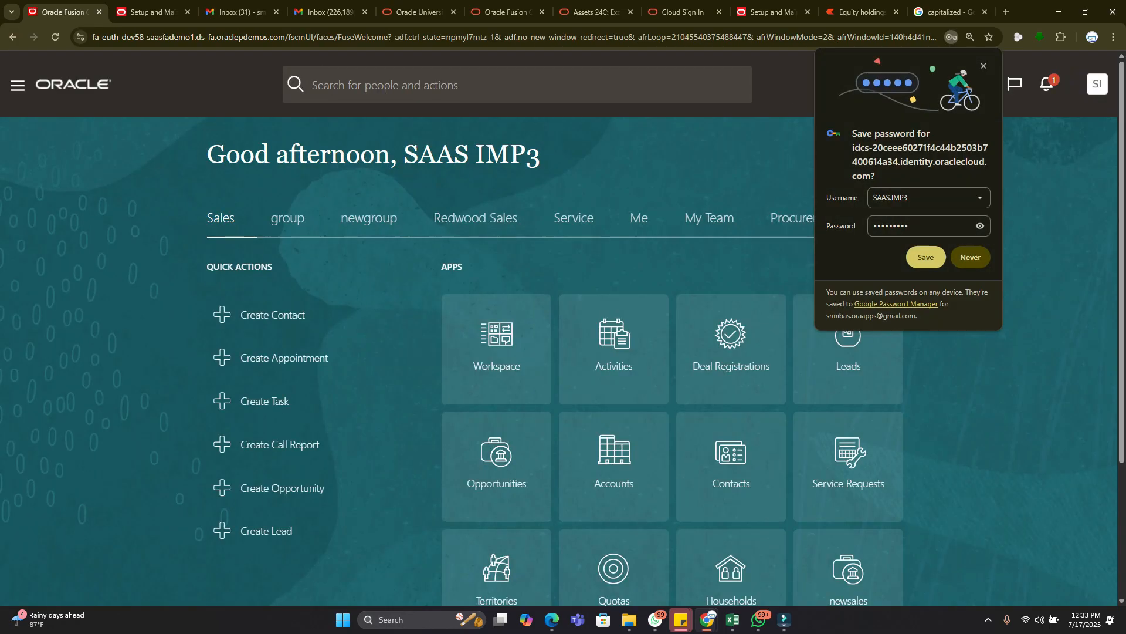
pyautogui.click(984, 65)
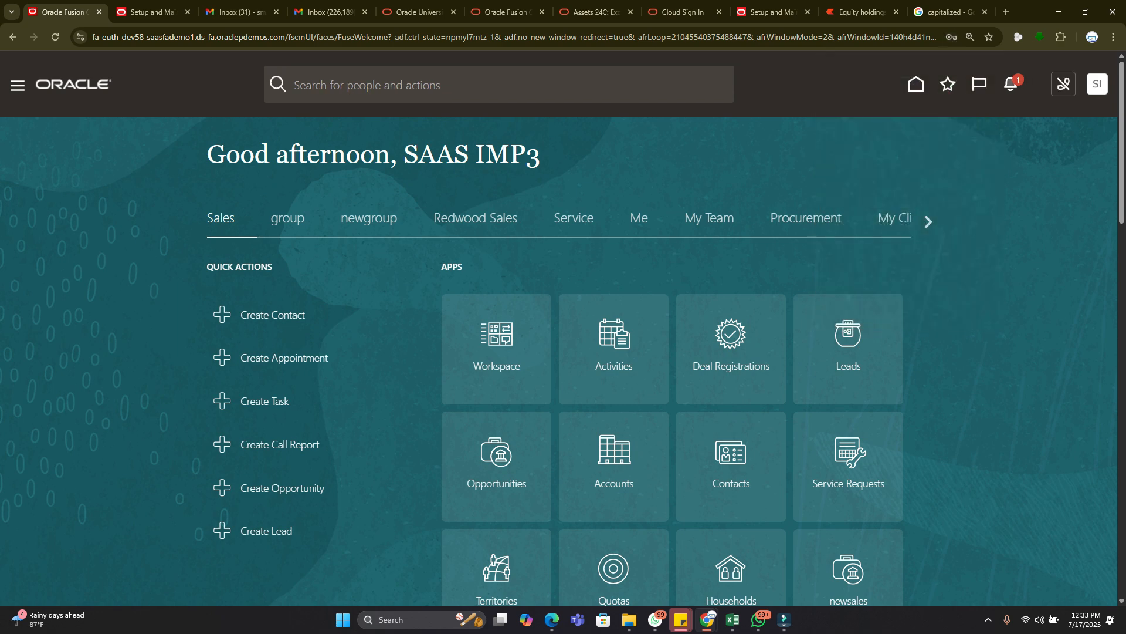
# Step: Approve the ASSET APPROVAL TEST addition request from the notifications and open the full list of notifications
pyautogui.click(1011, 84)
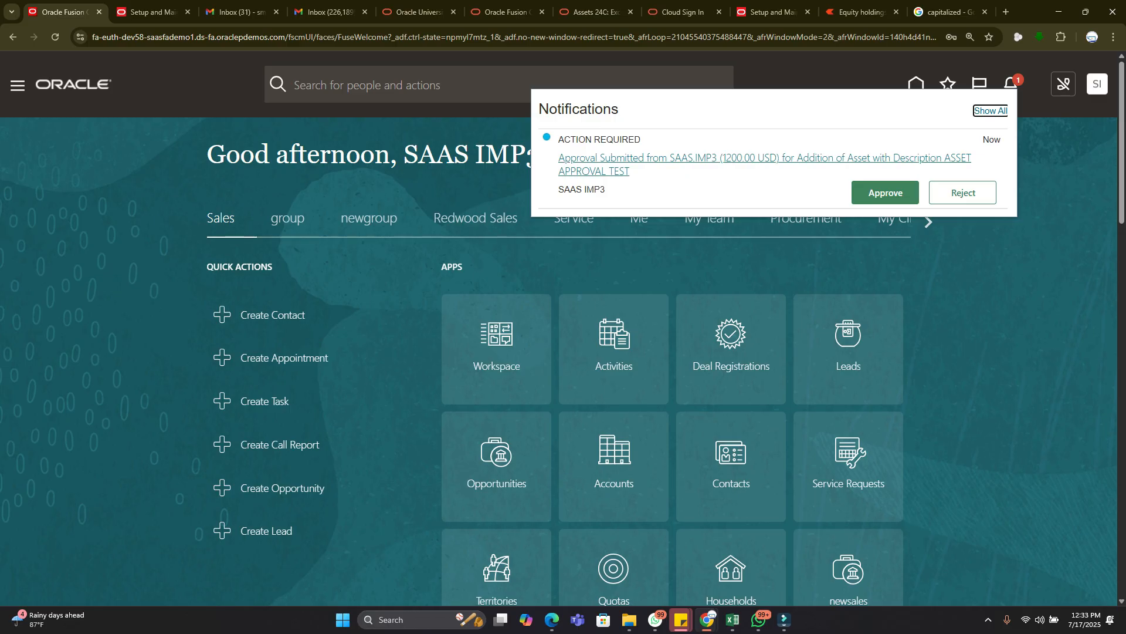
pyautogui.click(757, 159)
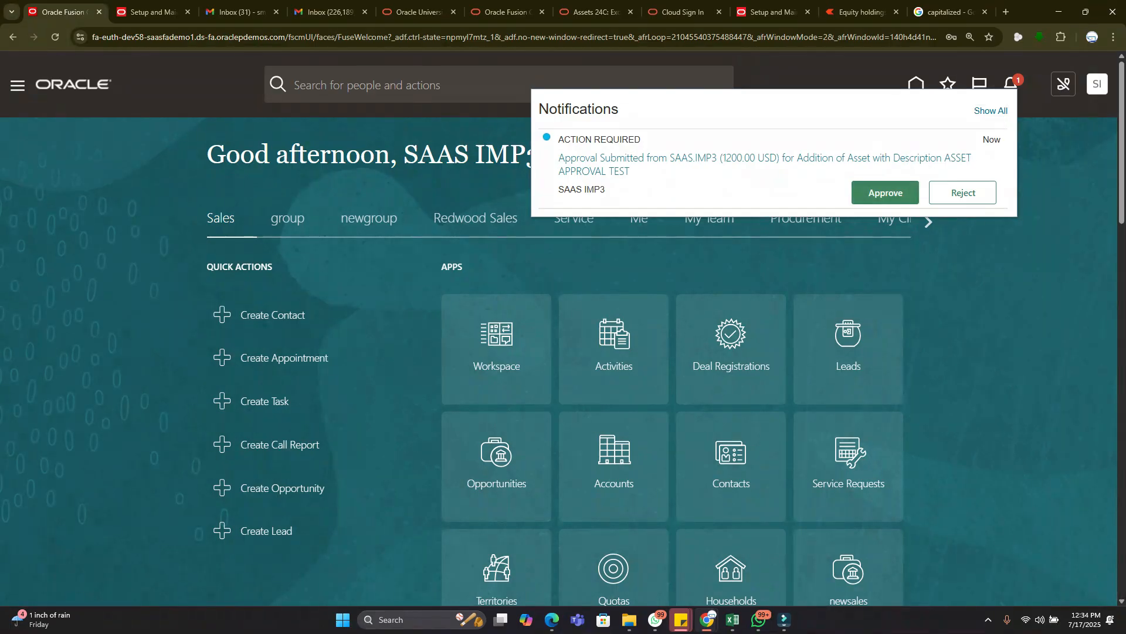
pyautogui.click(885, 193)
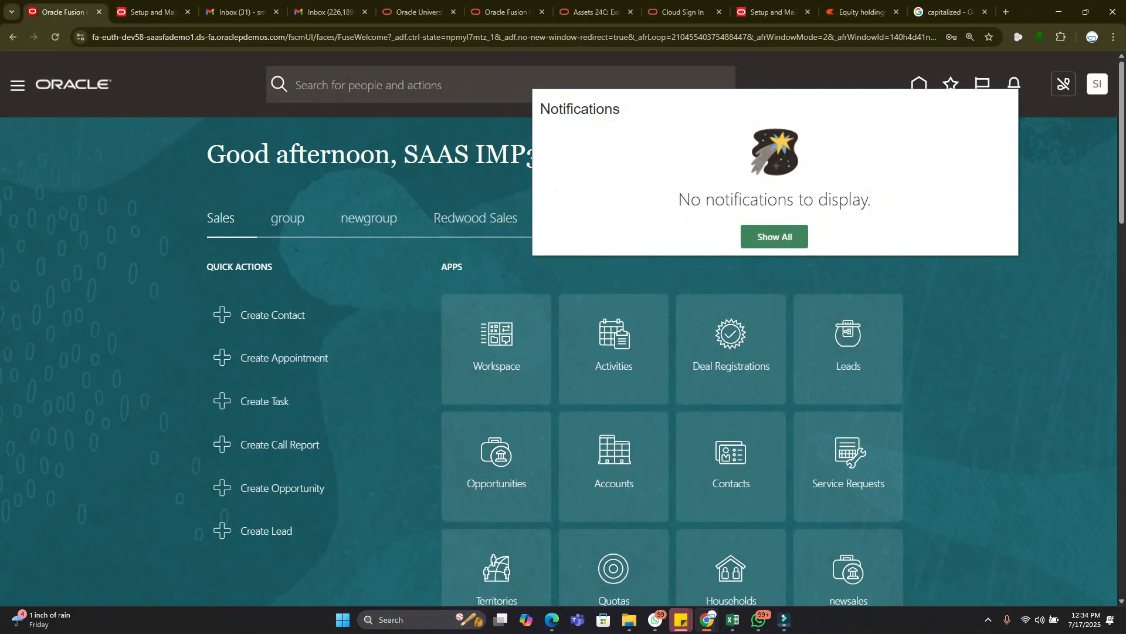
pyautogui.click(775, 237)
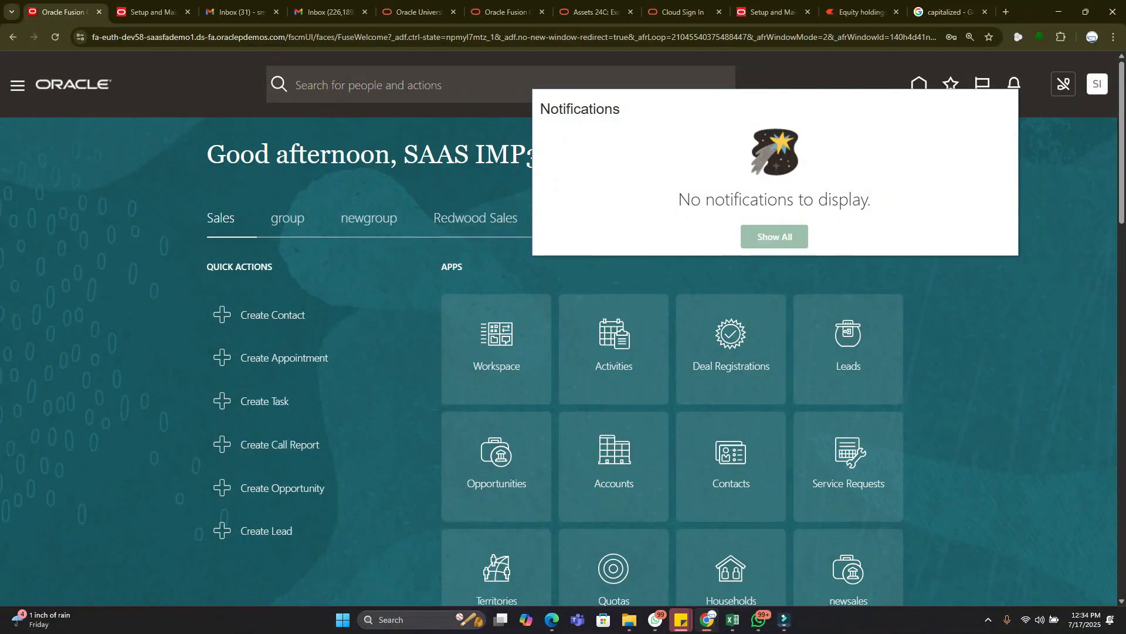